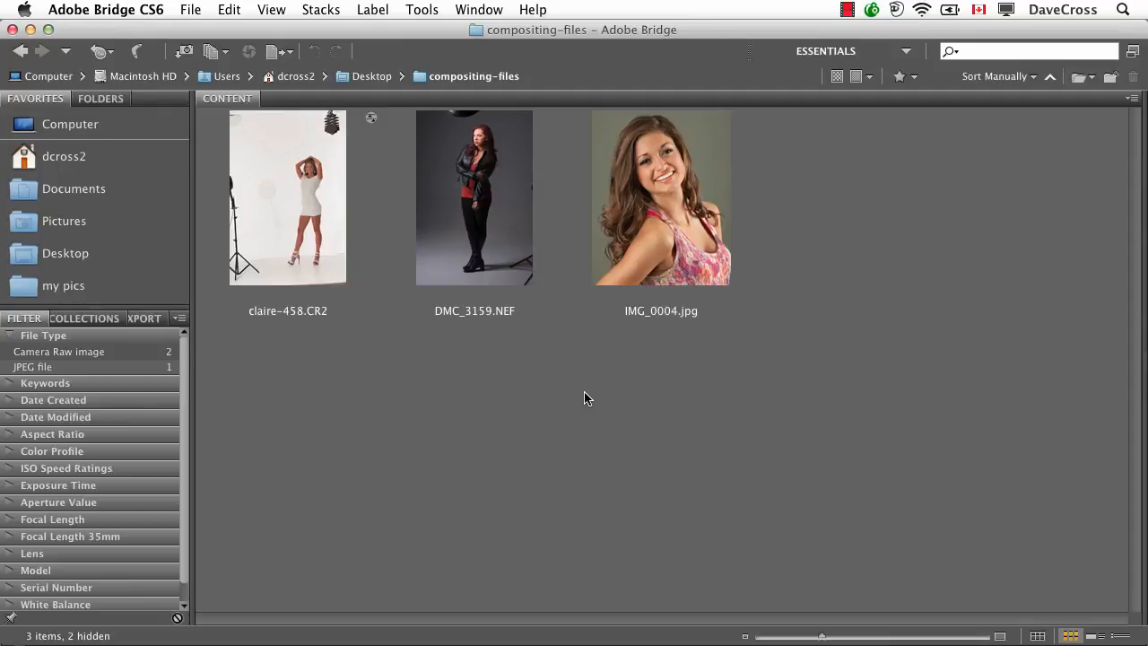
- Open claire-458.CR2 in Camera Raw, crop it to about 670 by 1153 pixels around the woman, and open the result in Photoshop
click(307, 206)
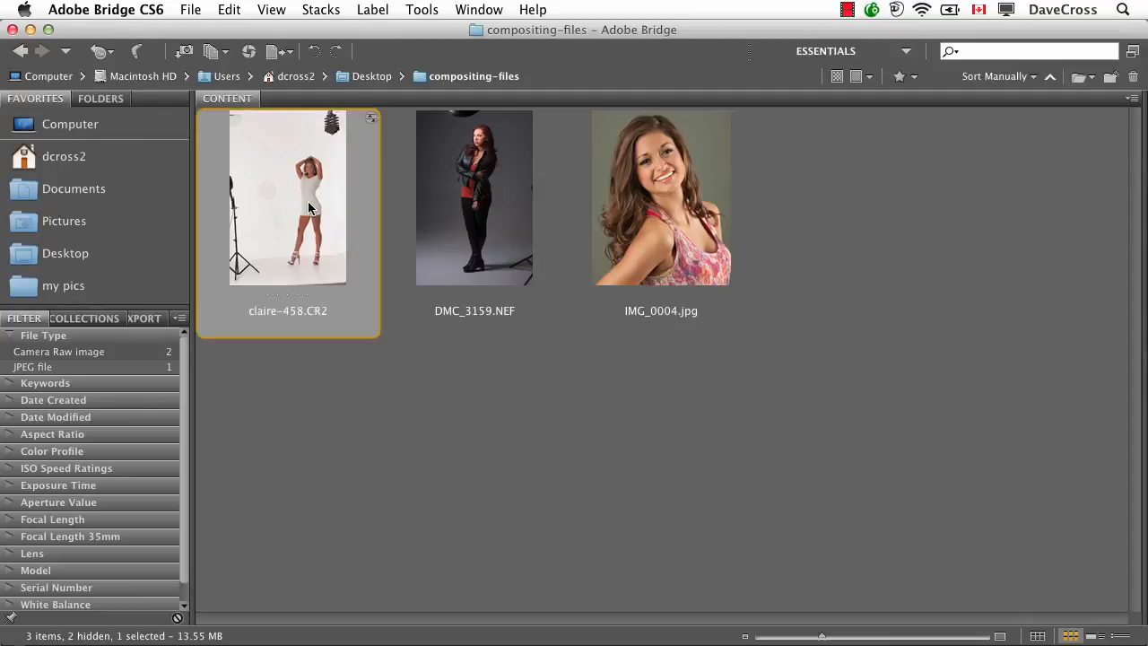
double_click(307, 201)
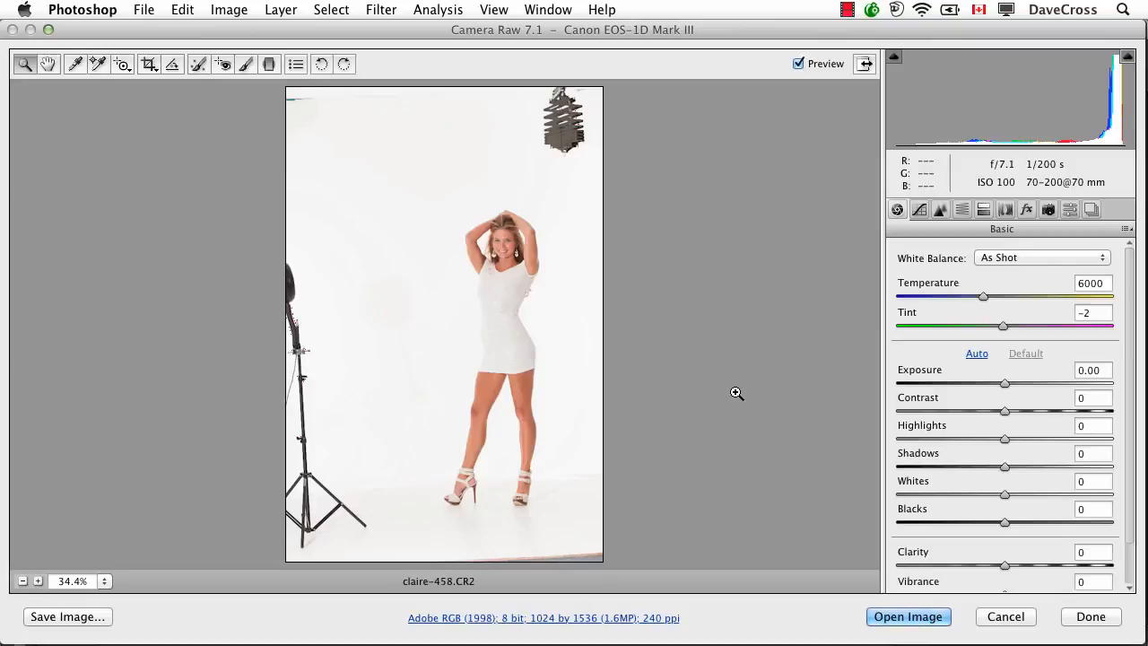
click(148, 65)
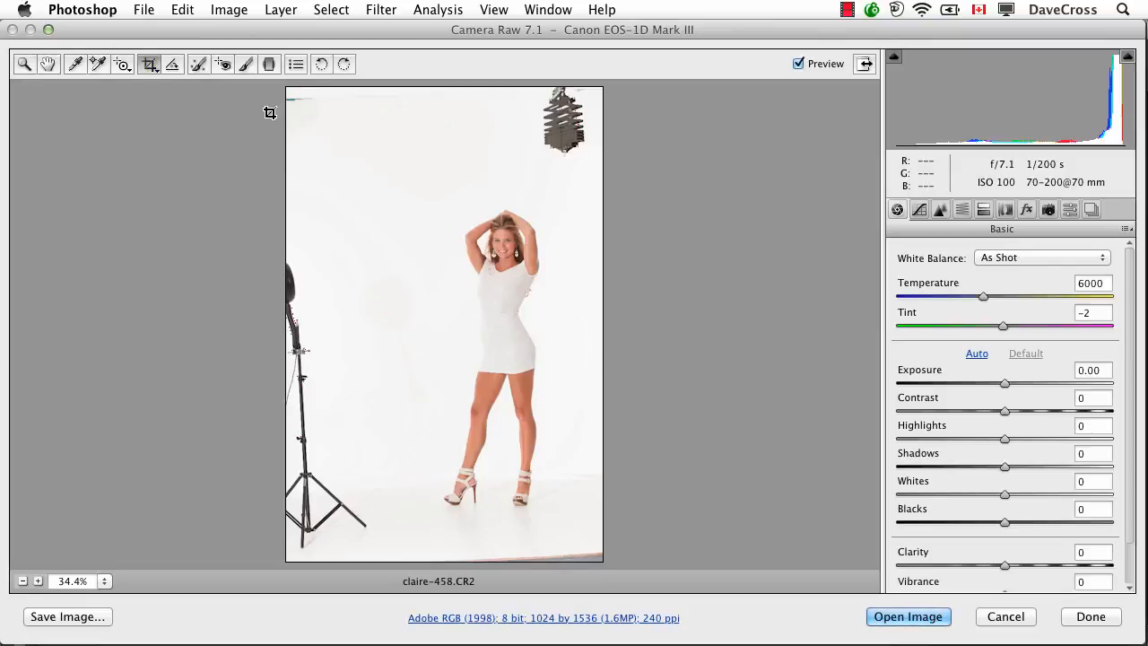
drag(365, 176, 579, 533)
drag(502, 467, 518, 469)
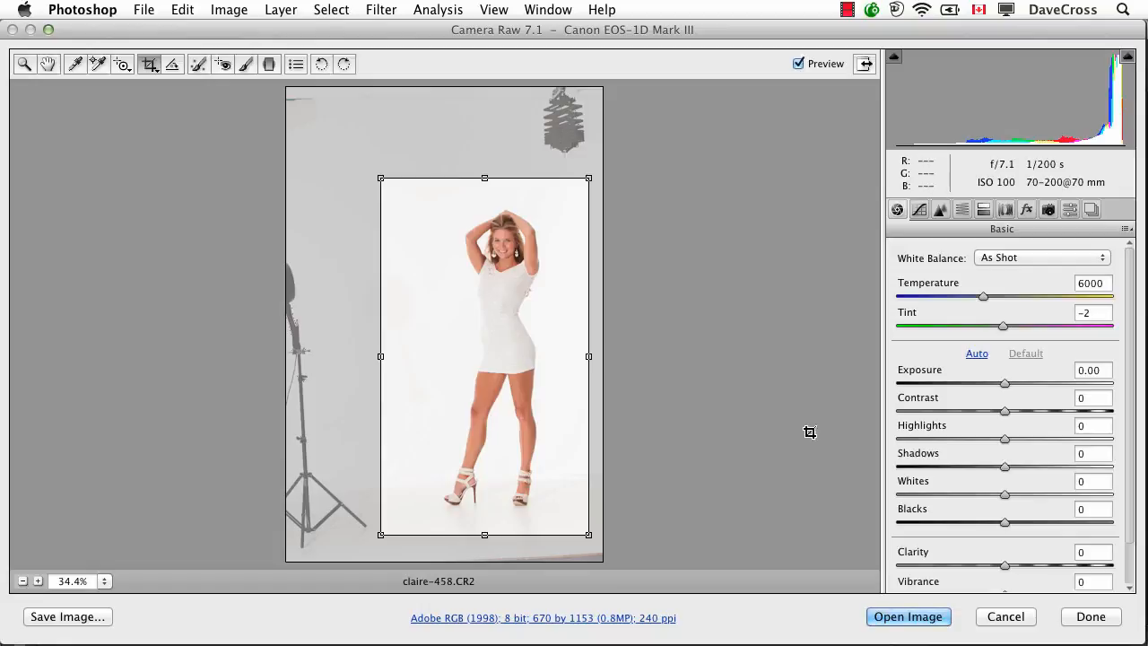
click(899, 618)
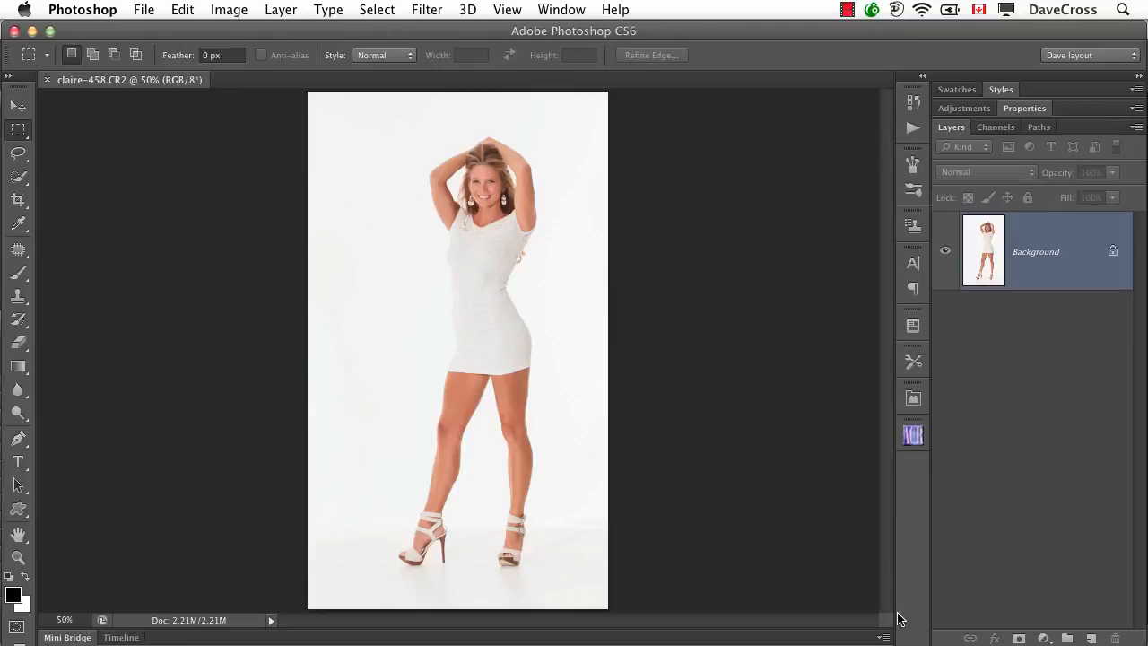
- Close the document without saving and reopen claire-458.CR2 in Camera Raw from Adobe Bridge
key(super+w)
key(super+d)
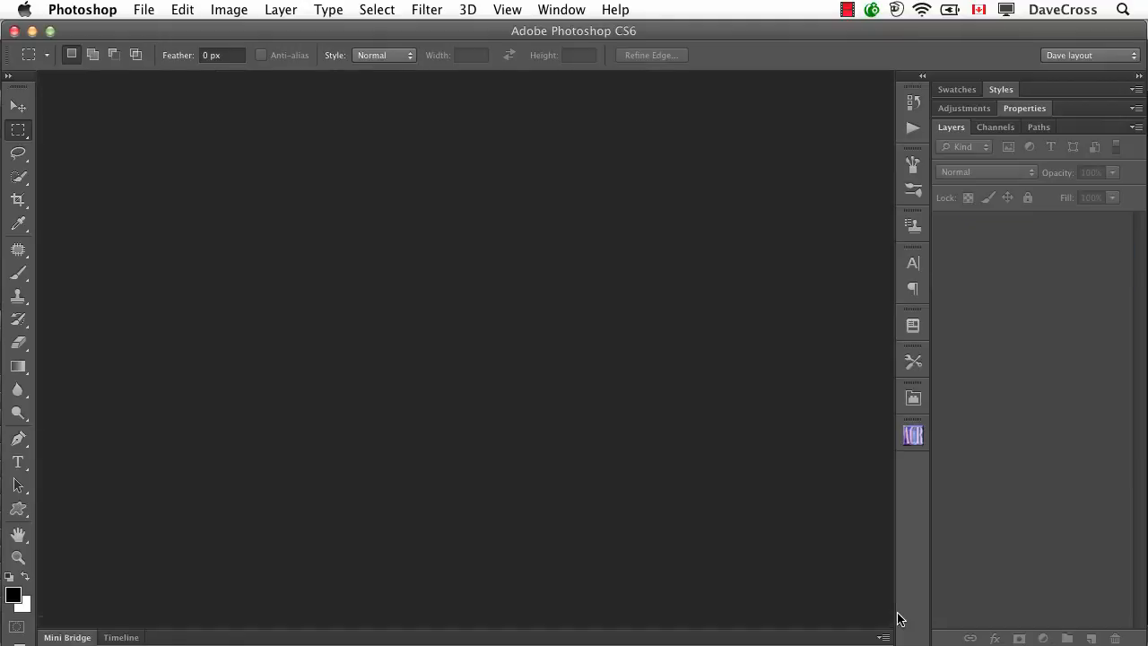
key(super+alt+o)
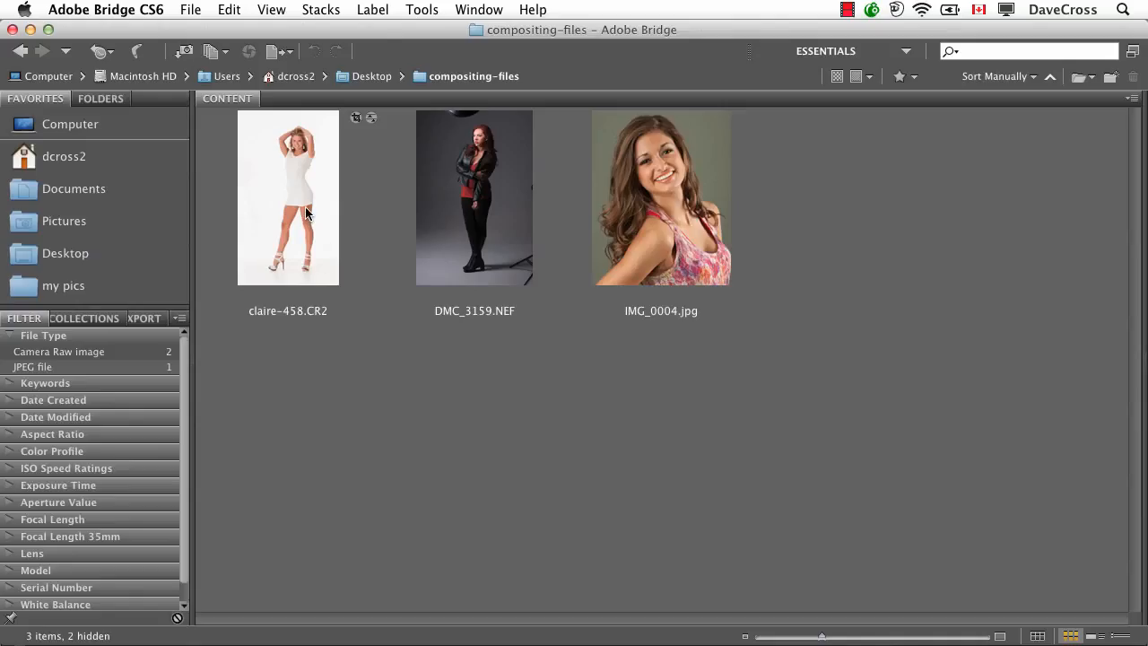
double_click(305, 213)
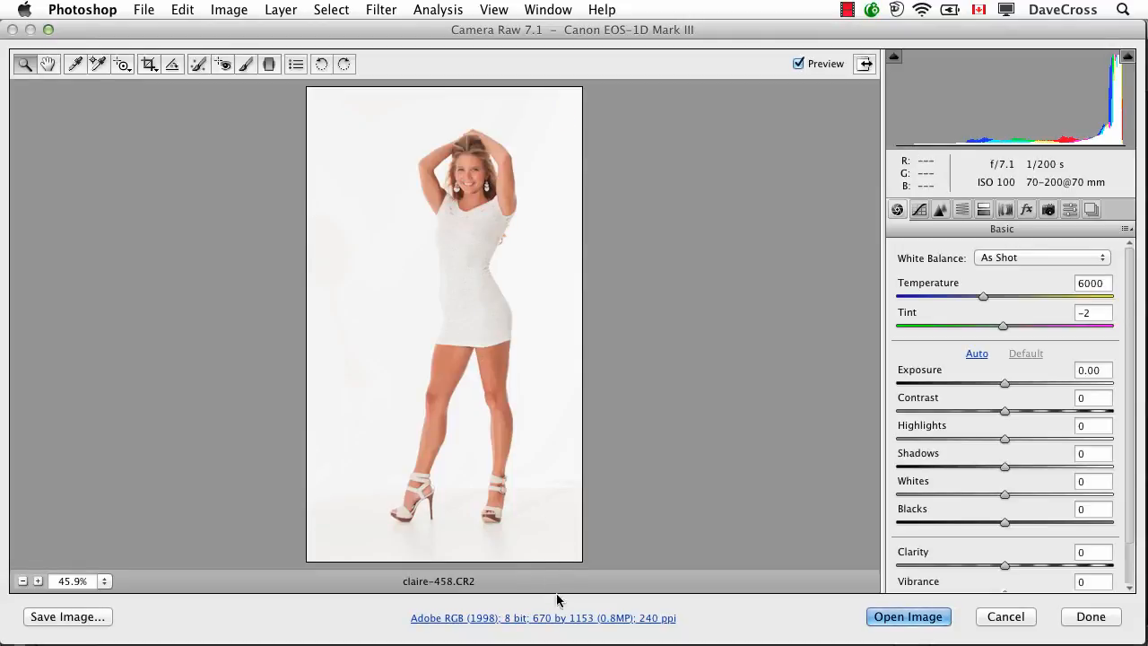
- Set the workflow options to a crop size of 1340 by 2305 and enable opening in Photoshop as Smart Objects
click(648, 619)
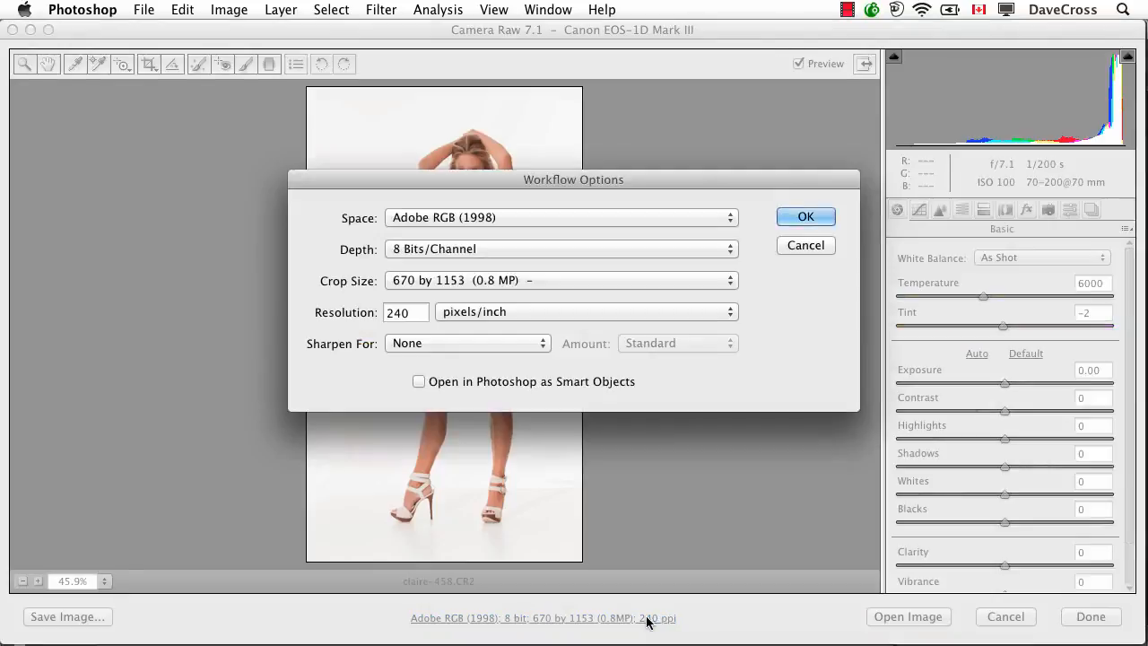
click(543, 285)
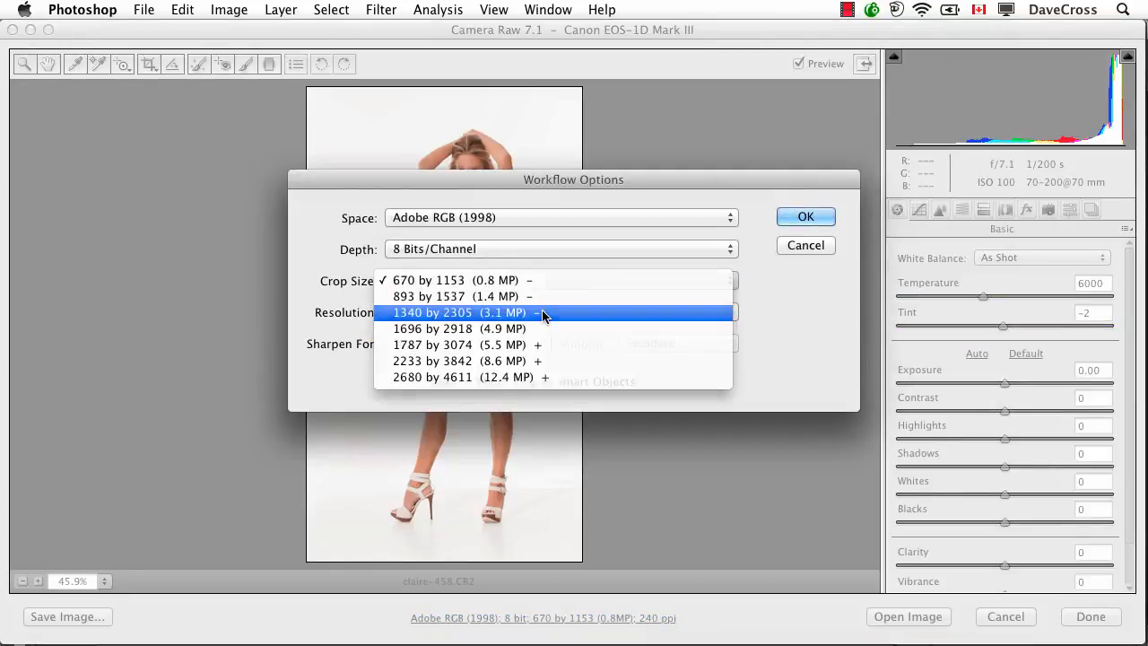
click(544, 314)
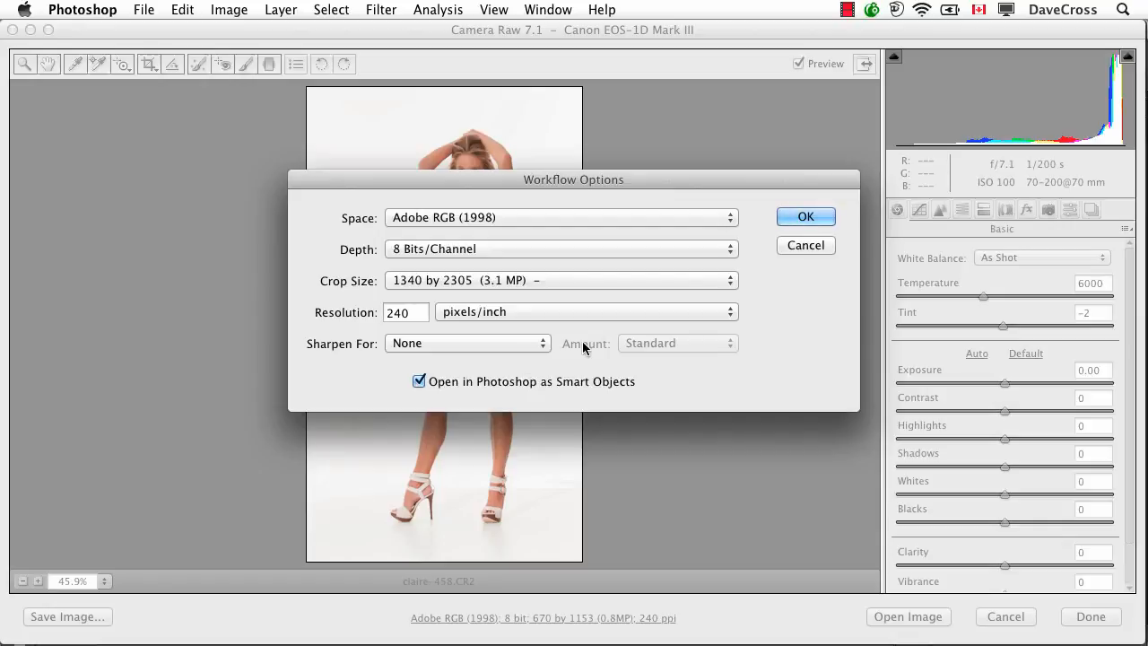
click(806, 218)
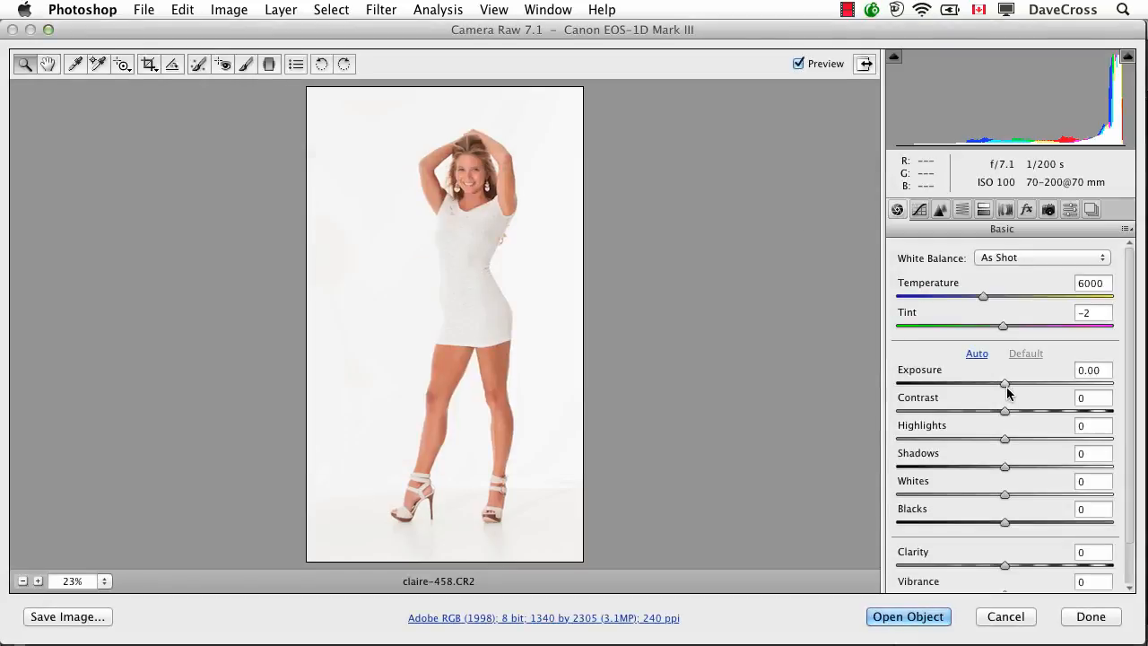
- Set the photo's exposure to +0.75 and open it in Photoshop as a Smart Object
drag(1006, 384, 1023, 384)
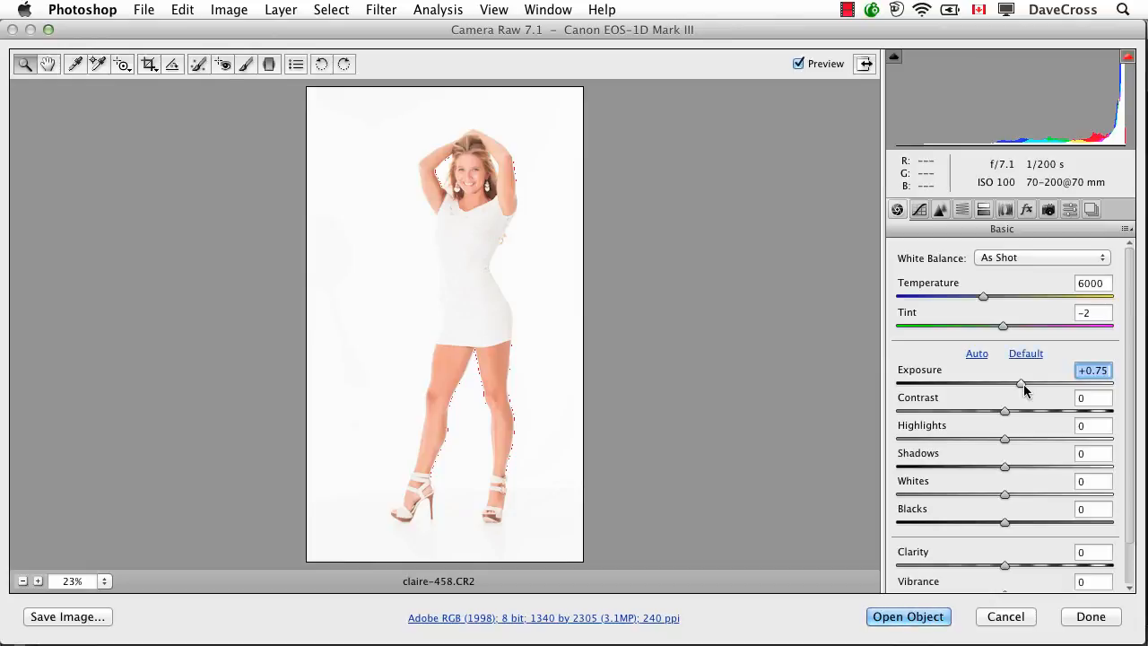
click(909, 617)
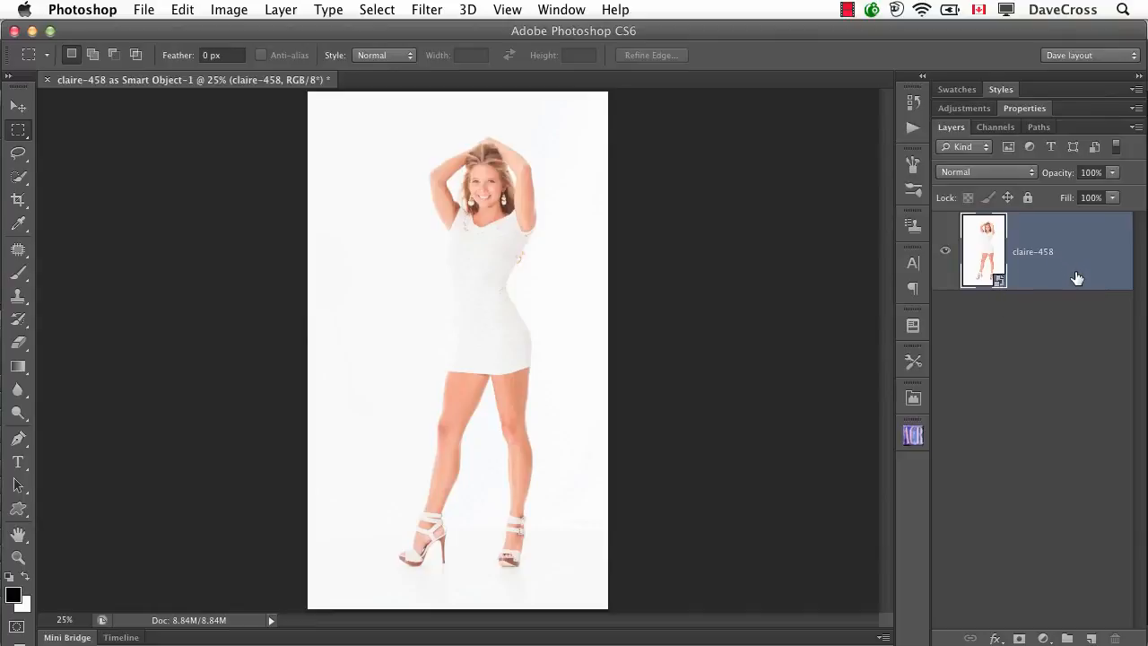
- Reopen the claire-458 Smart Object's raw settings and darken the exposure to -1.85
double_click(984, 249)
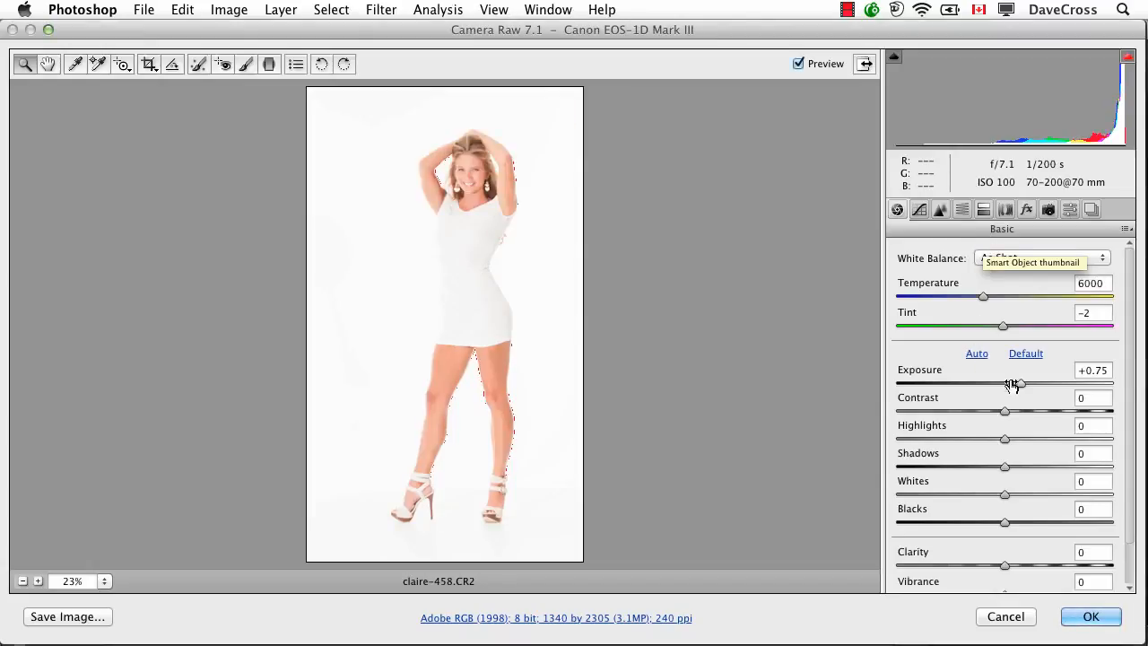
drag(1016, 382, 971, 390)
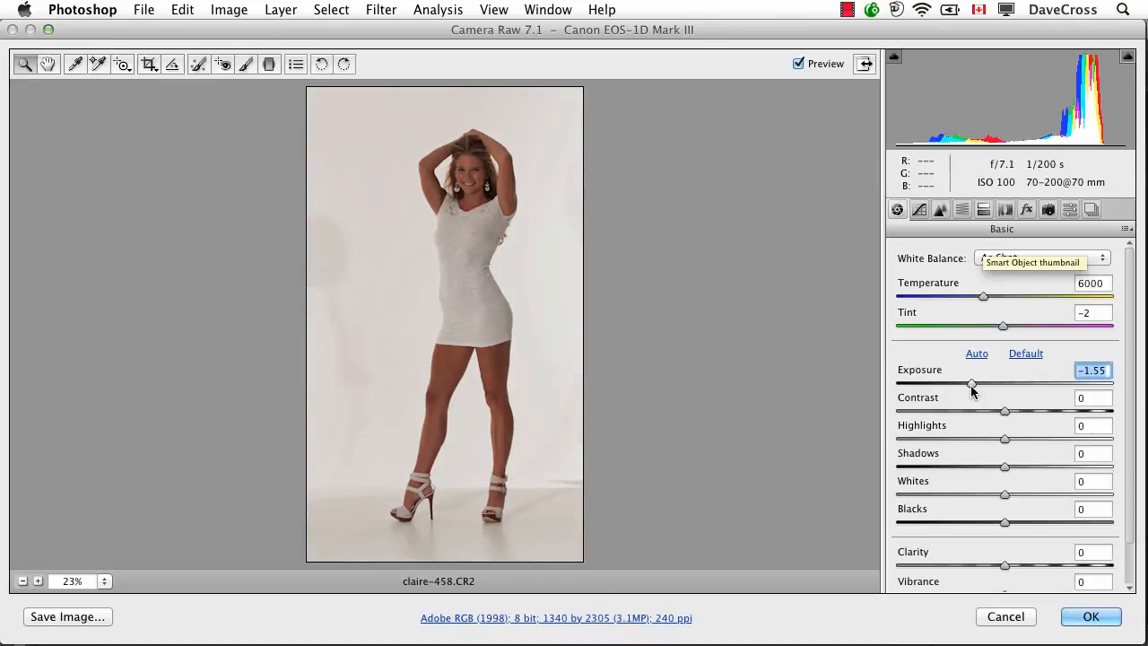
mouse_move(971, 384)
mouse_down()
mouse_move(951, 385)
mouse_move(965, 382)
mouse_up()
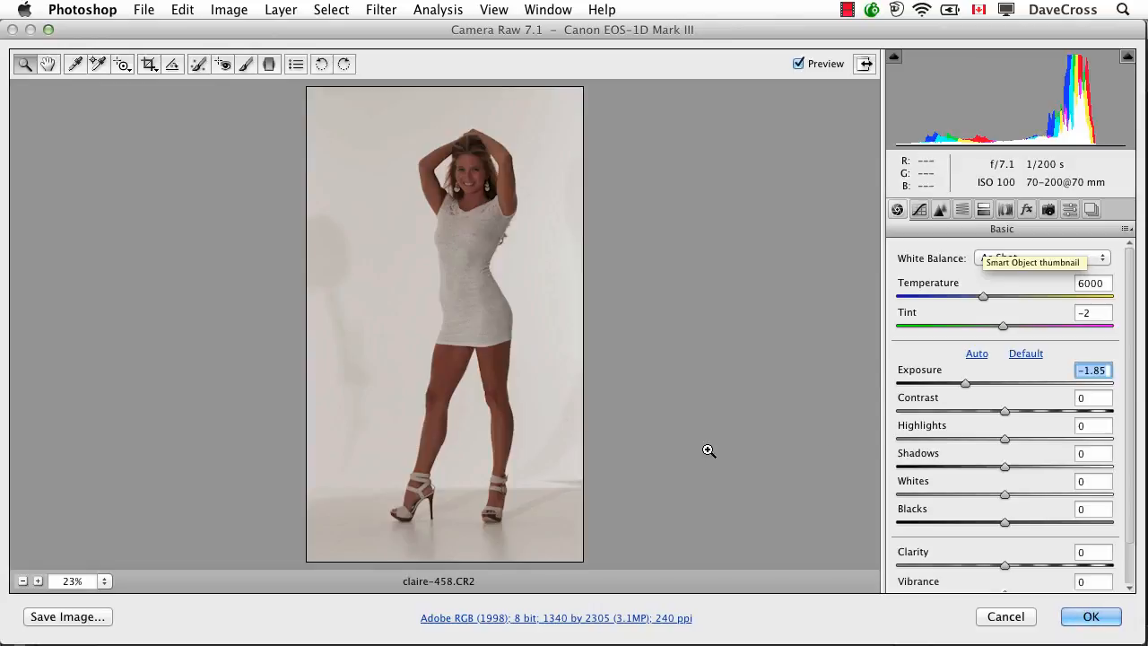
click(1090, 618)
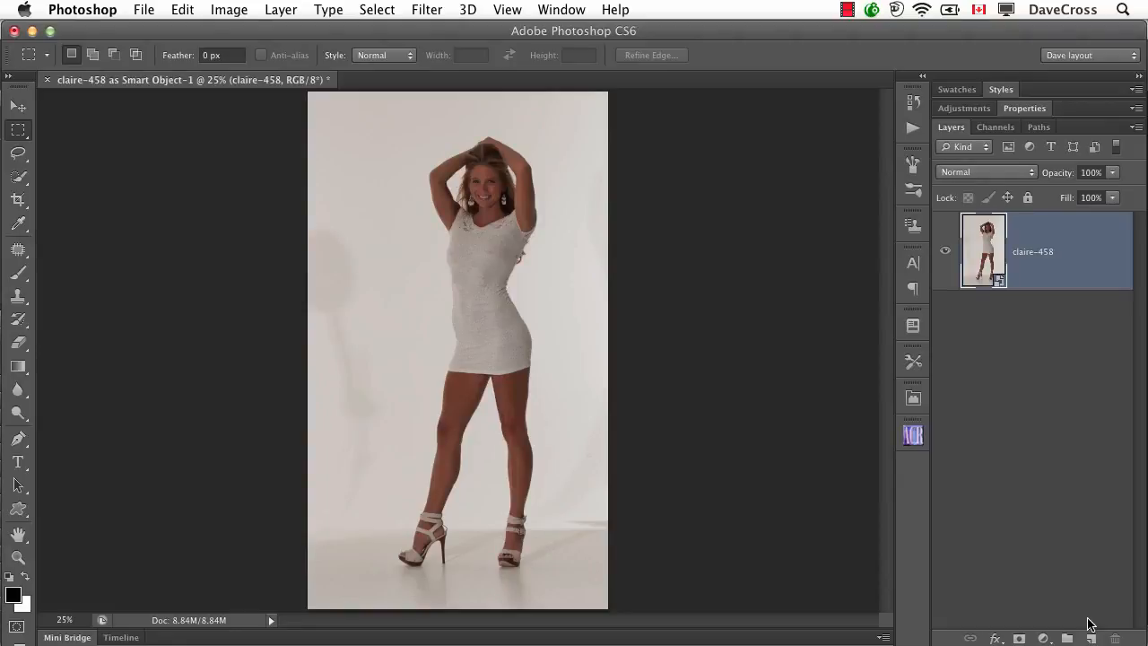
- Select the woman's white dress and both legs with the Quick Selection tool
key(w)
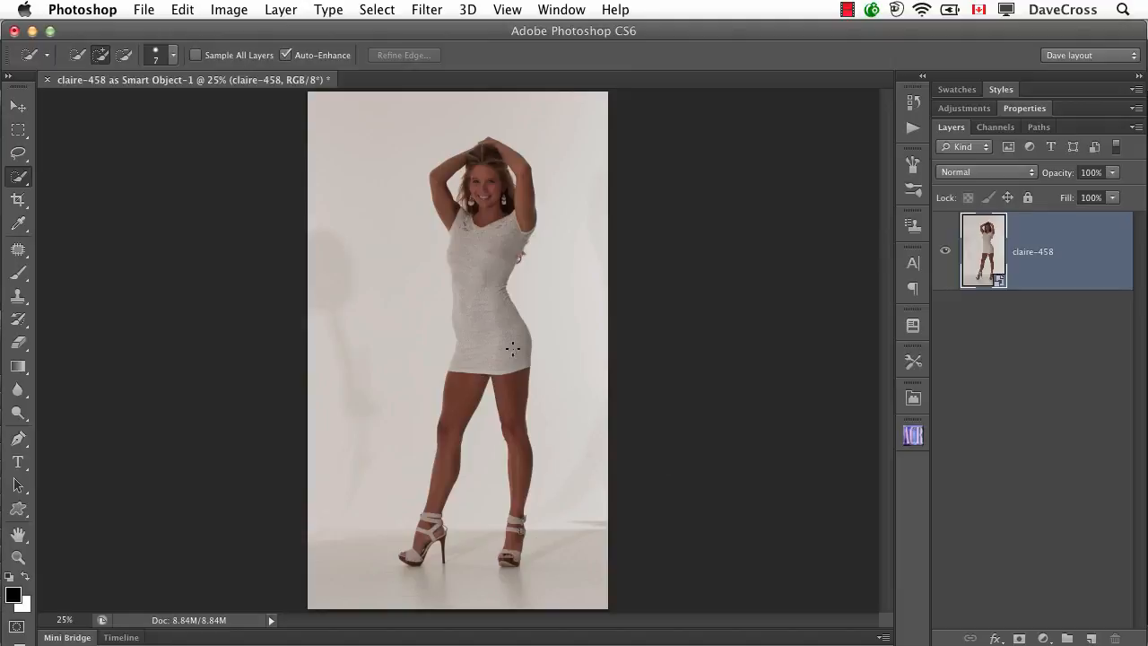
mouse_move(486, 314)
mouse_down()
mouse_move(469, 295)
mouse_move(483, 254)
mouse_move(487, 347)
mouse_move(444, 485)
mouse_move(468, 417)
mouse_up()
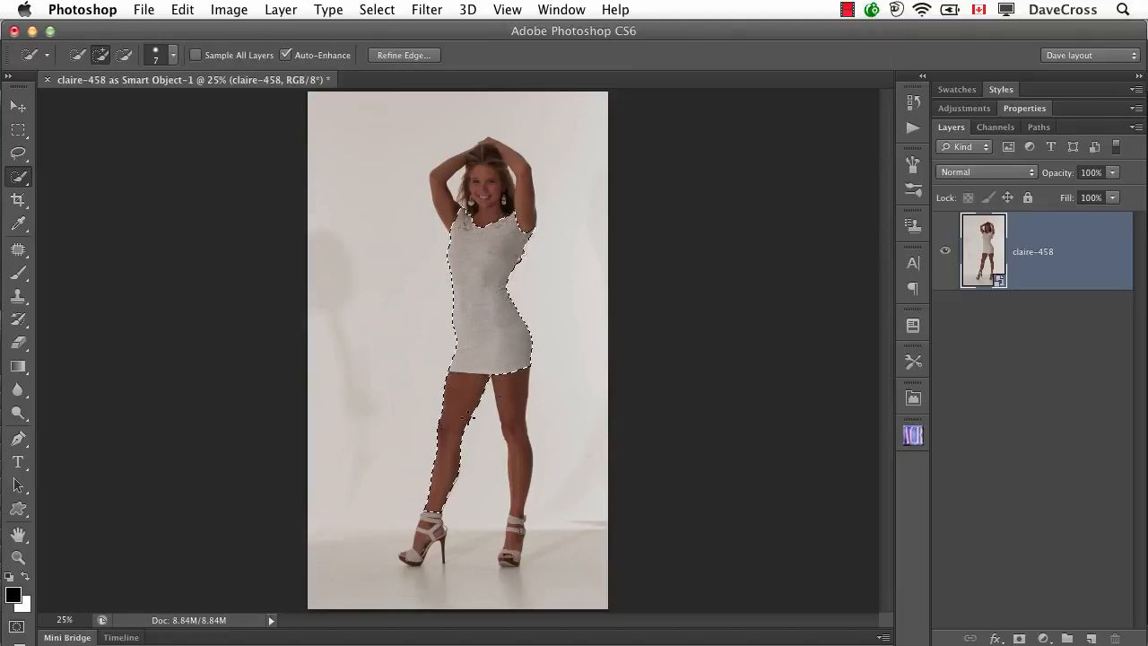
mouse_move(520, 382)
mouse_down()
mouse_move(512, 424)
mouse_move(521, 448)
mouse_up()
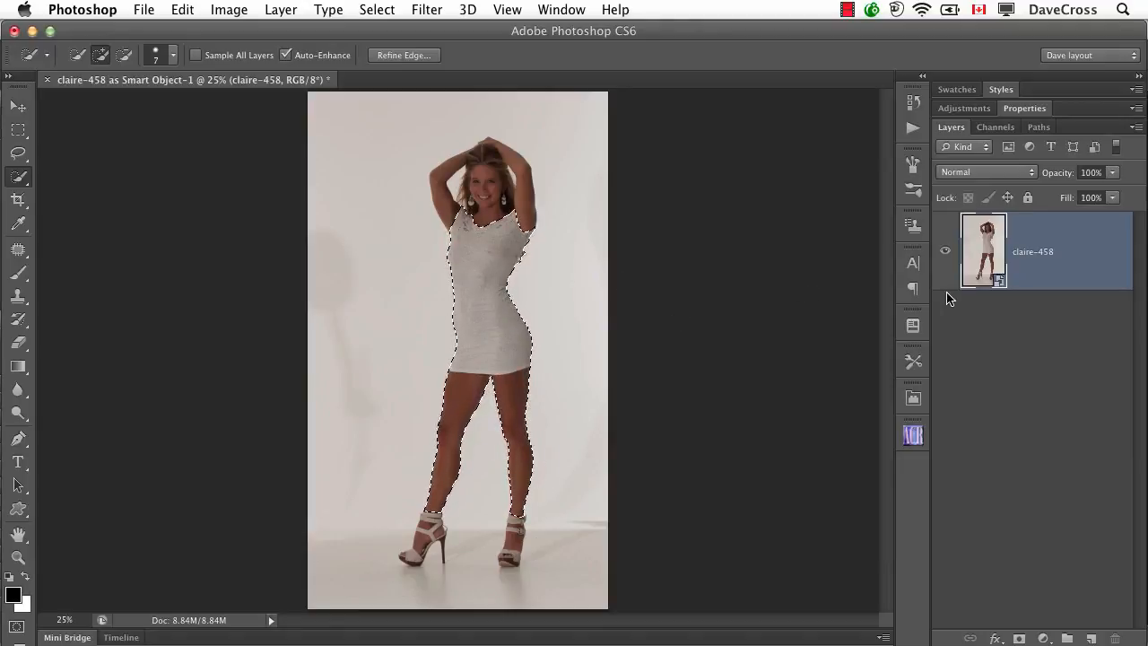
- Reset the claire-458 Smart Object to Camera Raw Defaults, then apply an exposure of -0.35 and a contrast of +32
double_click(982, 248)
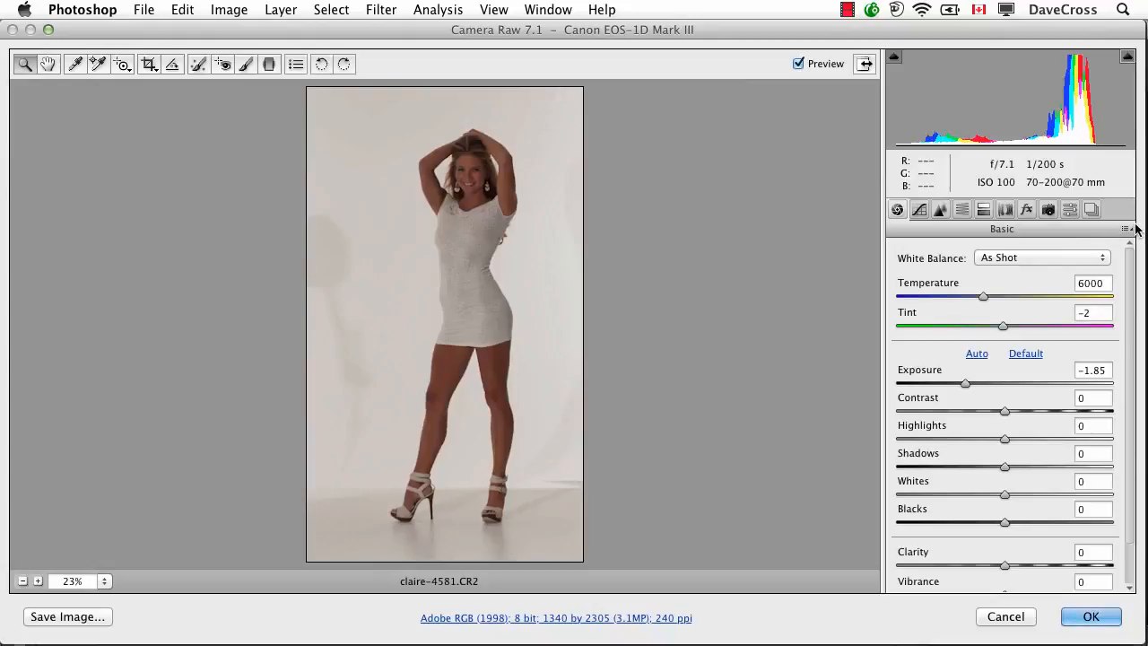
click(1127, 230)
click(1077, 265)
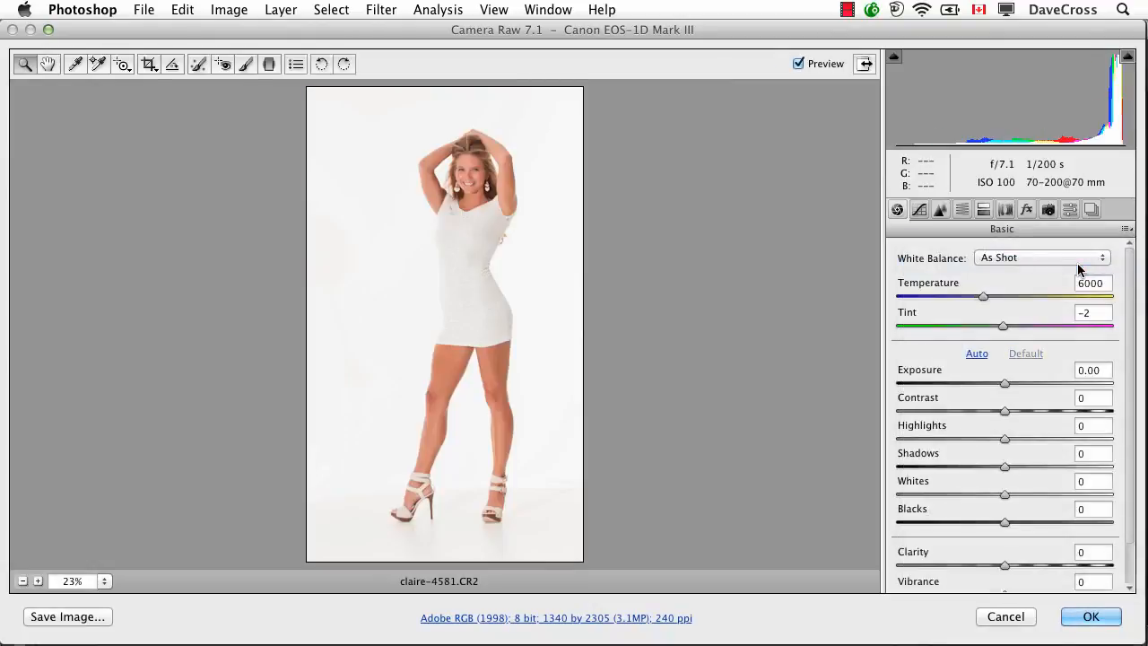
drag(1004, 384, 1037, 410)
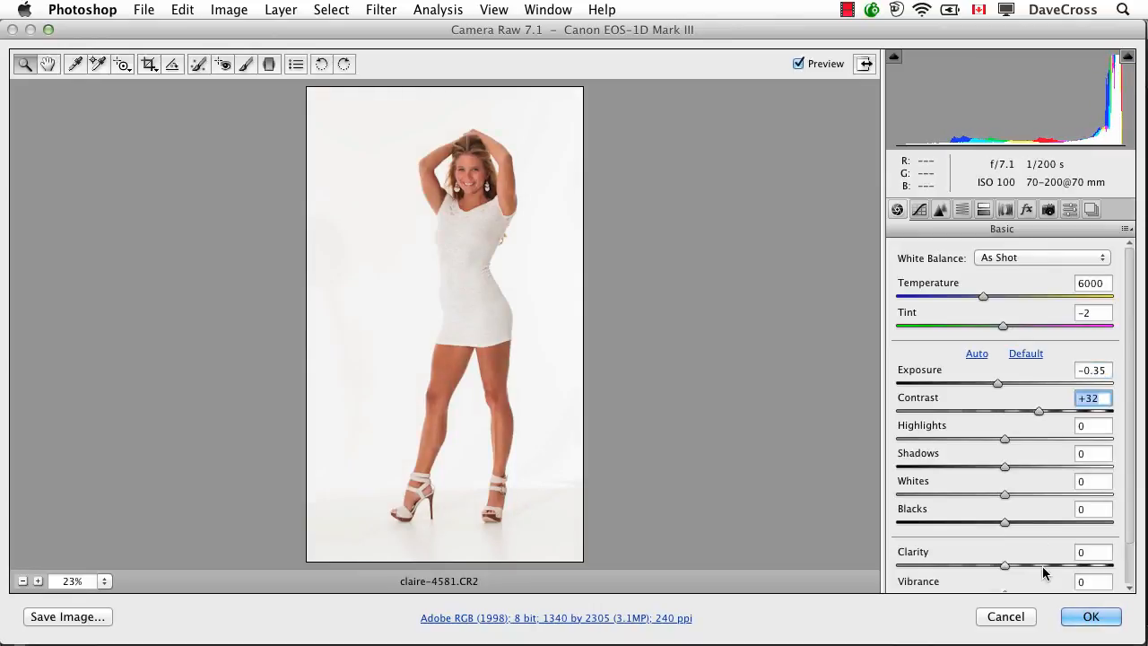
click(1083, 616)
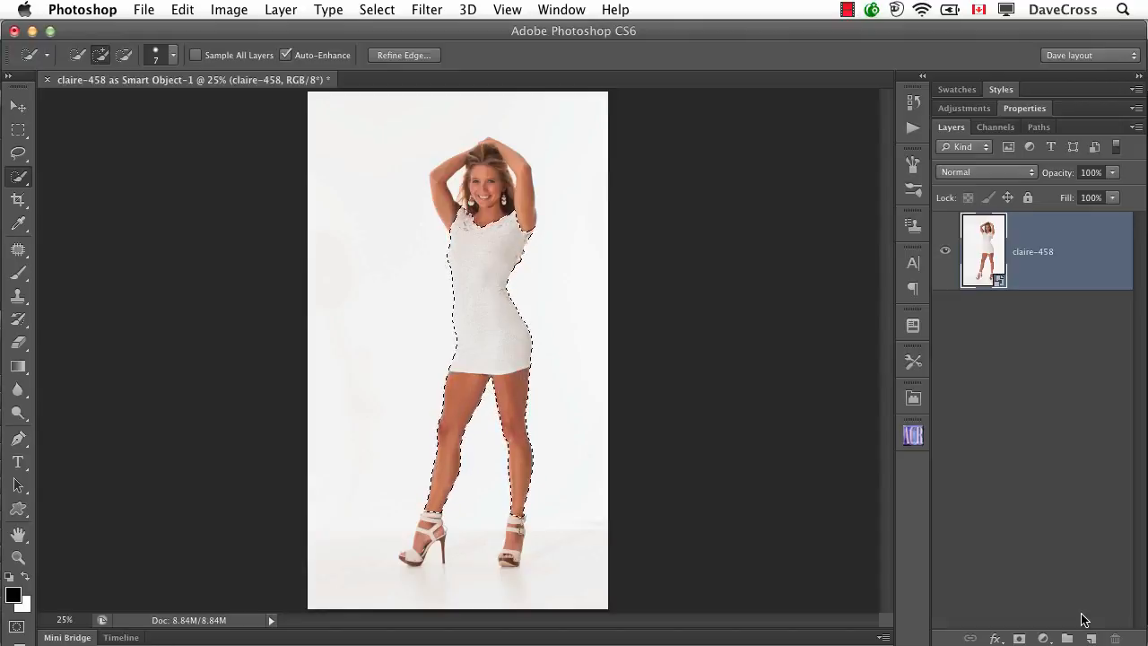
- Close the document, open DMC_3159.NEF from Adobe Bridge in Camera Raw, and bring it into Photoshop as a Smart Object with exposure +1.20
key(super+w)
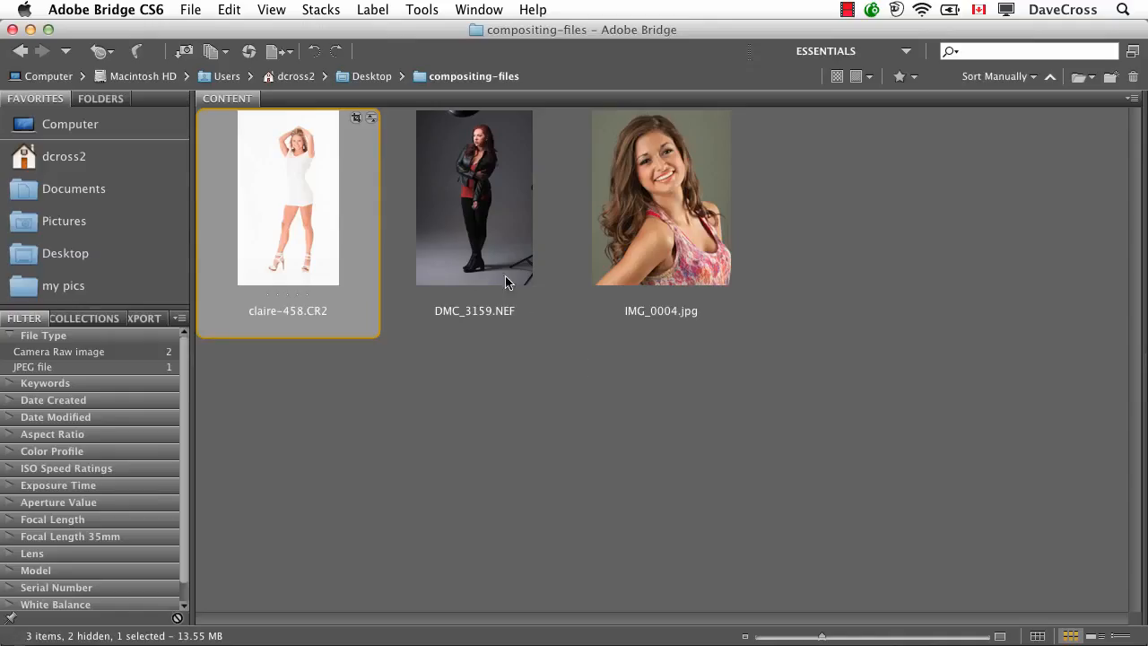
click(499, 235)
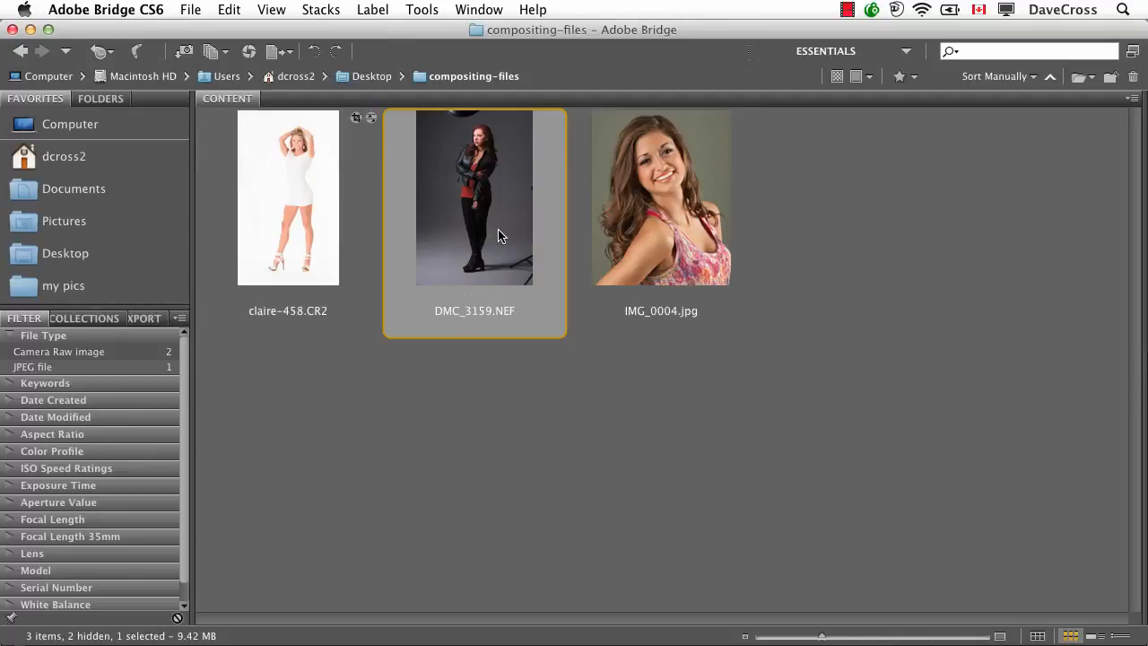
double_click(499, 235)
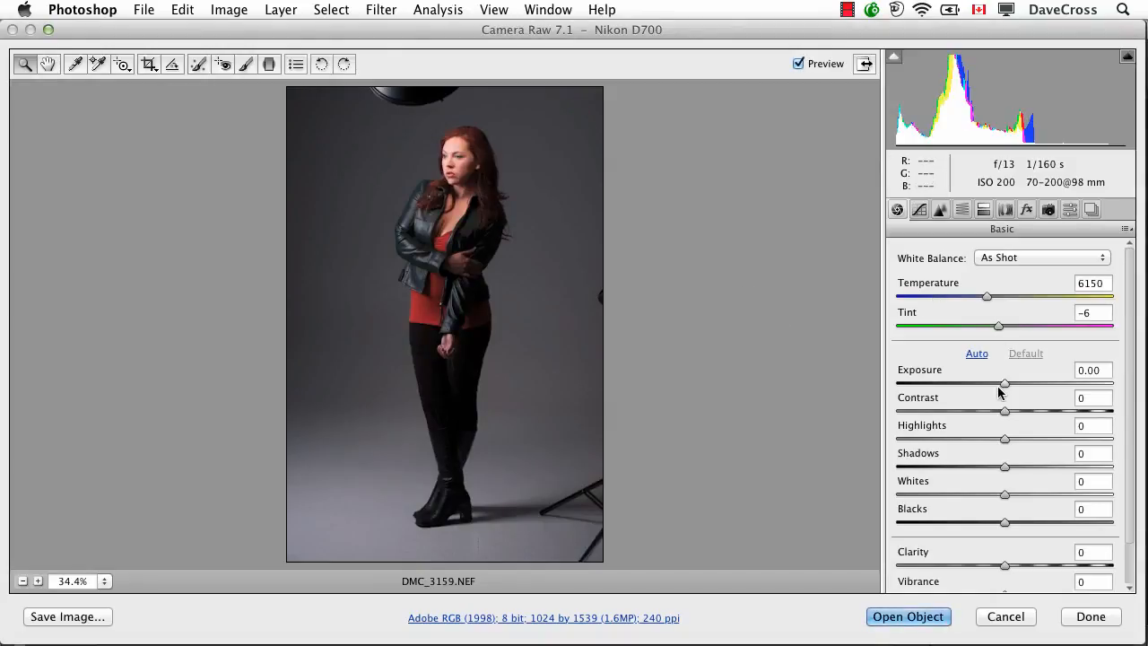
drag(1002, 385, 1029, 384)
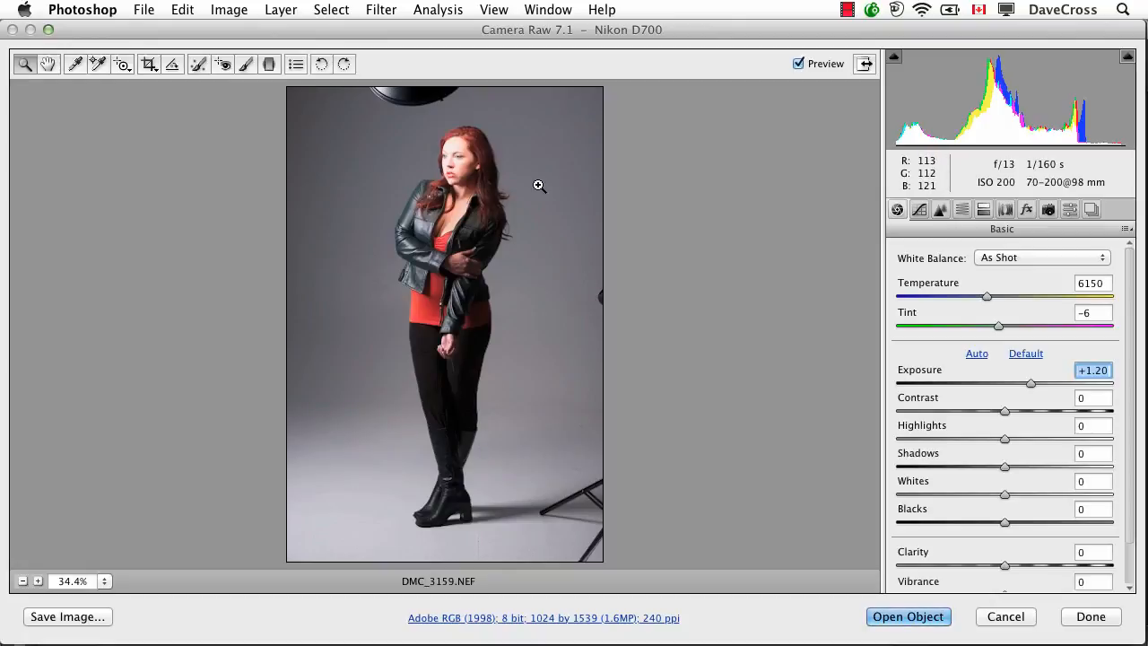
click(886, 615)
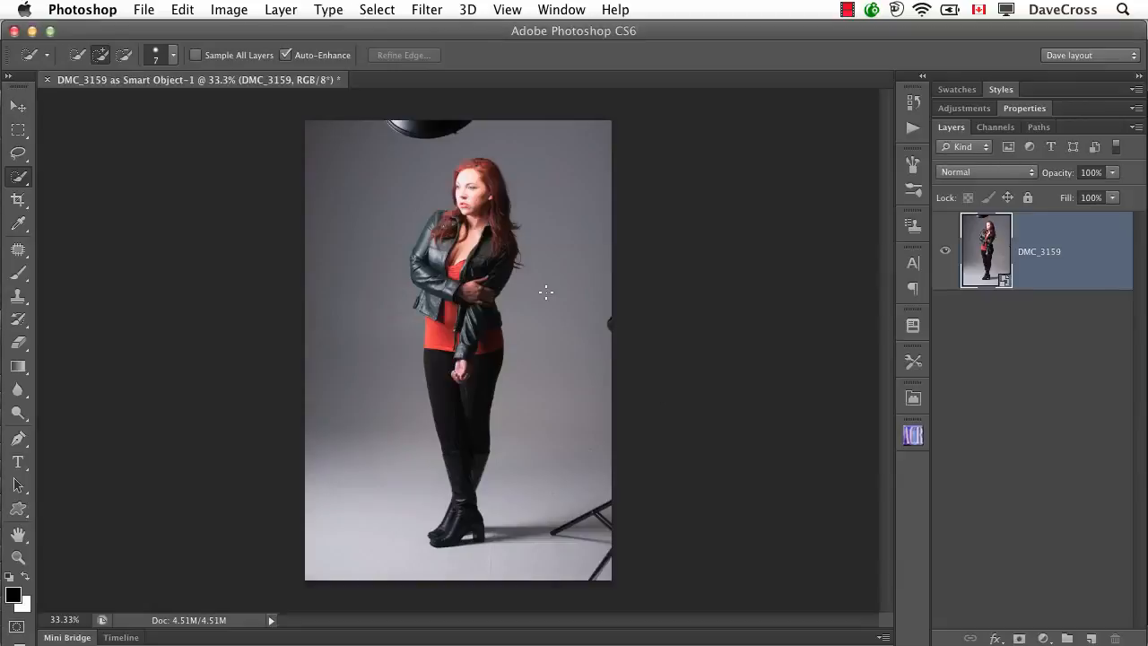
- Select part of the woman's black leather jacket with the Quick Selection tool
mouse_move(436, 241)
mouse_down()
mouse_move(449, 224)
mouse_move(434, 220)
mouse_move(420, 250)
mouse_move(429, 278)
mouse_move(483, 260)
mouse_move(485, 299)
mouse_up()
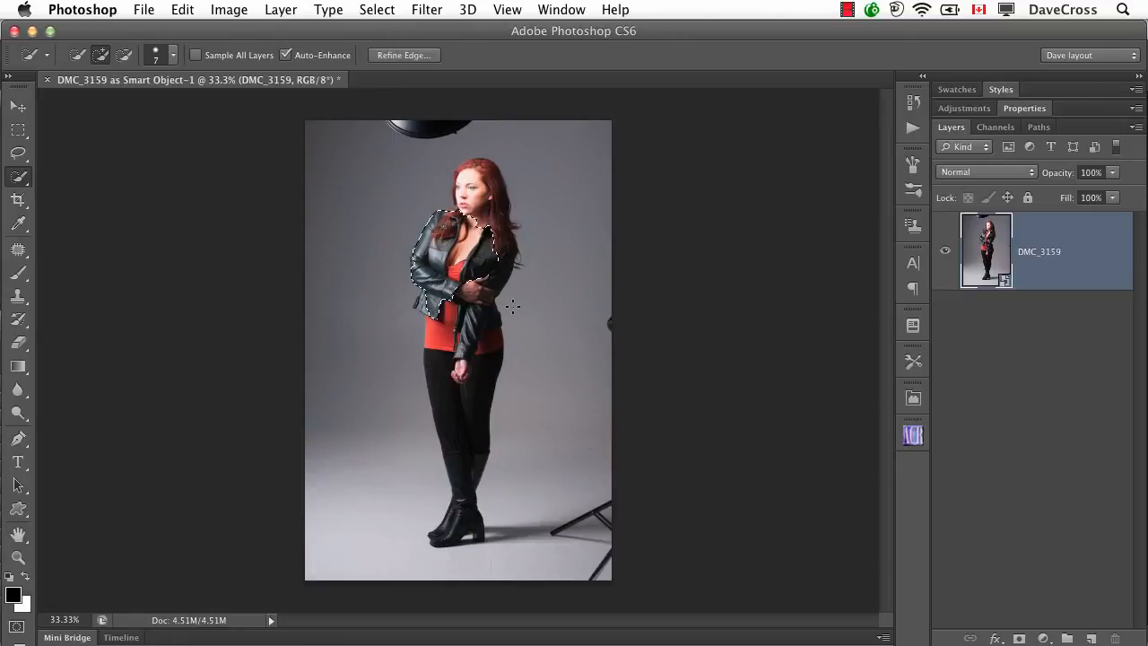
- Reset the DMC_3159 Smart Object to Camera Raw Defaults, then apply an exposure of -0.70
double_click(999, 251)
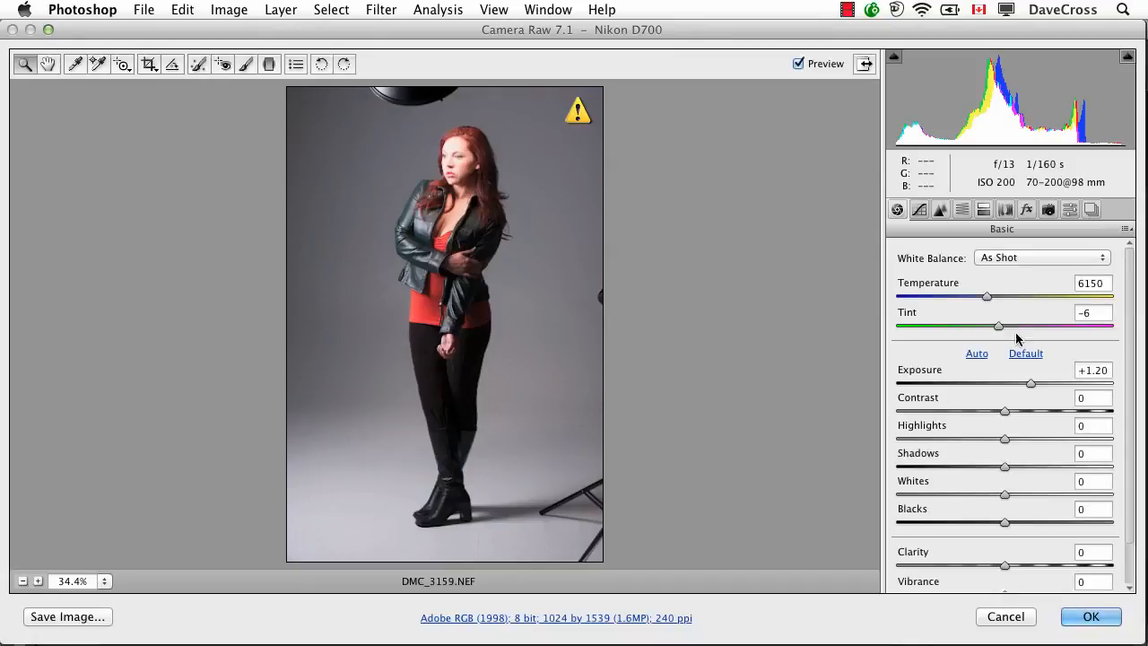
click(1126, 230)
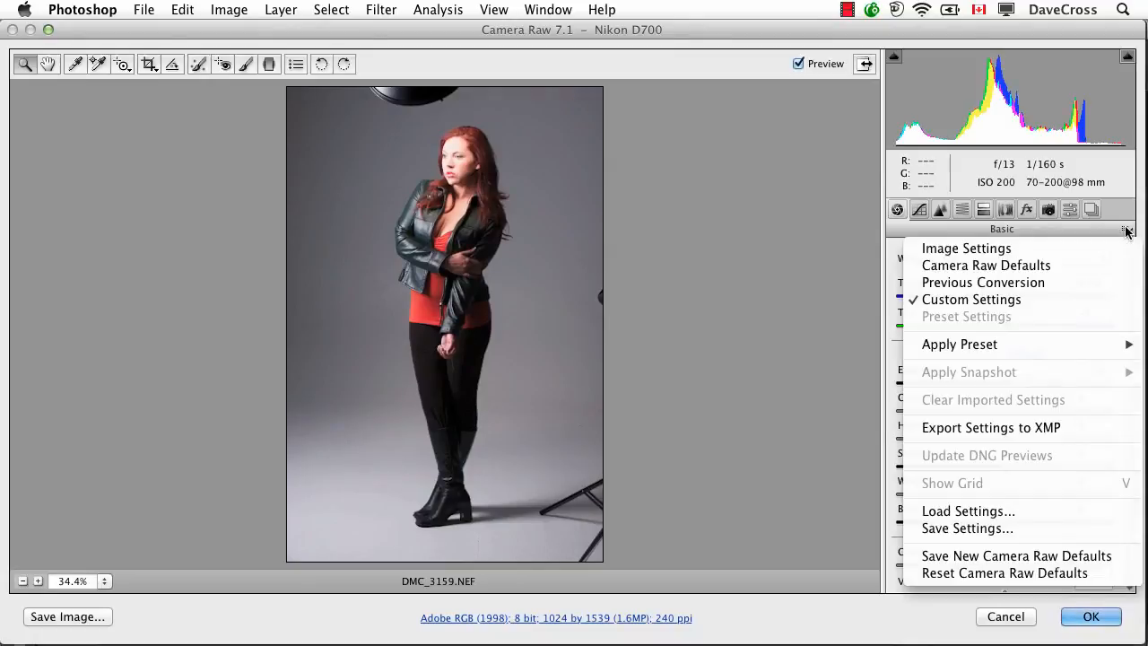
click(1094, 264)
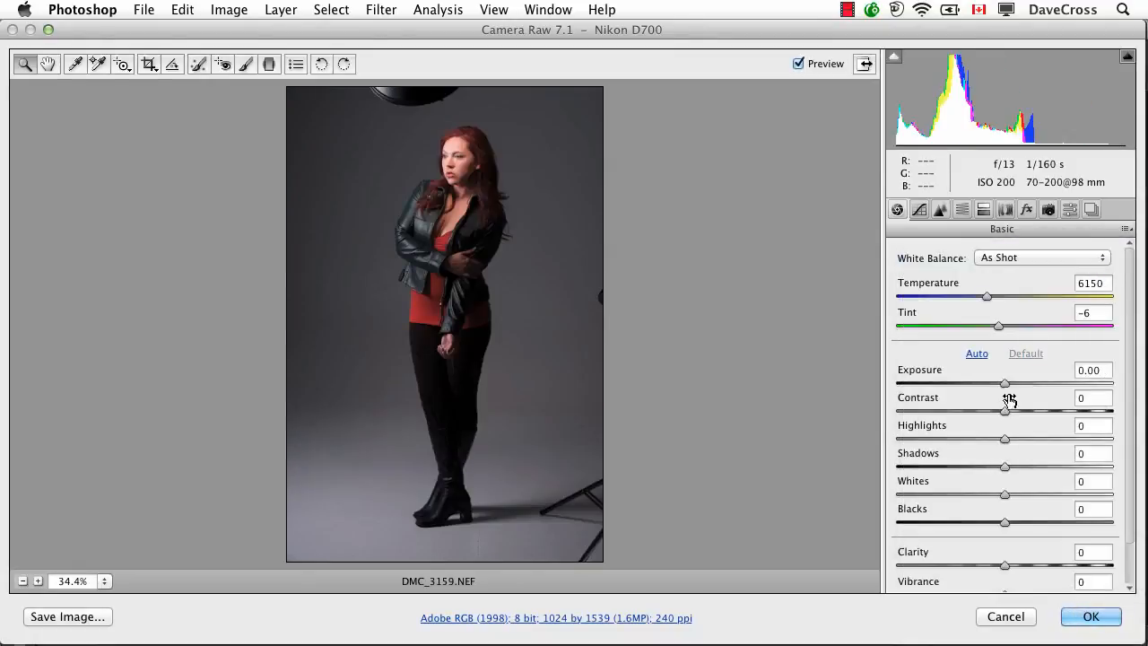
drag(1004, 383, 989, 386)
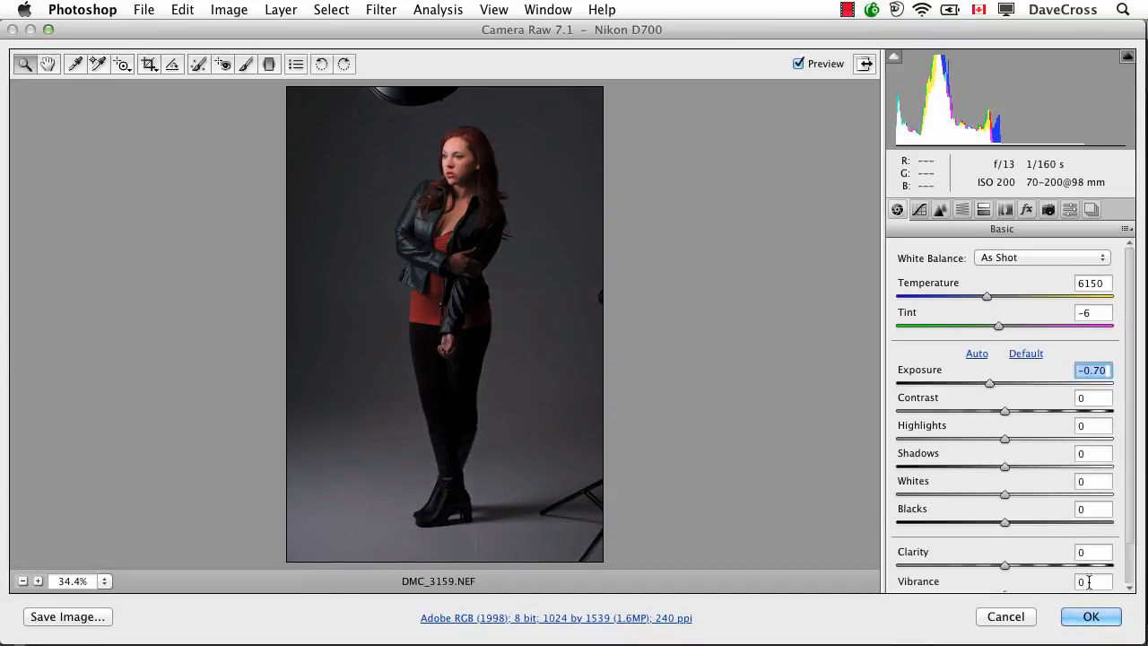
click(1089, 617)
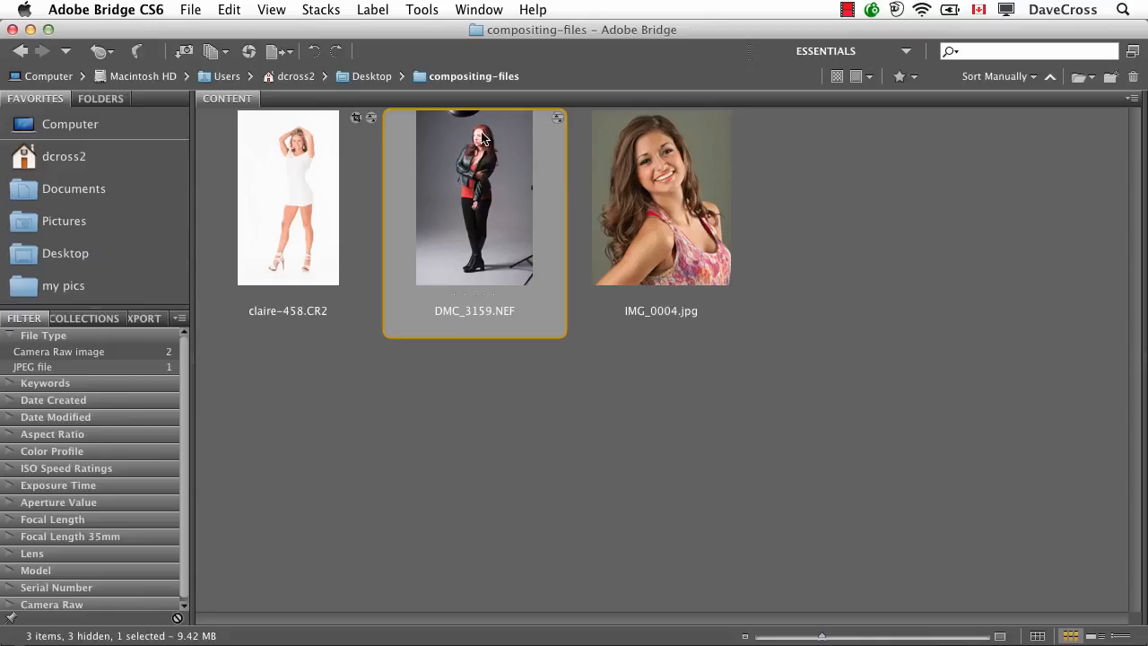
- Open IMG_0004.jpg from Adobe Bridge in Camera Raw, set its exposure to -0.55, and bring it into Photoshop as a Smart Object
key(super+Tab)
click(650, 241)
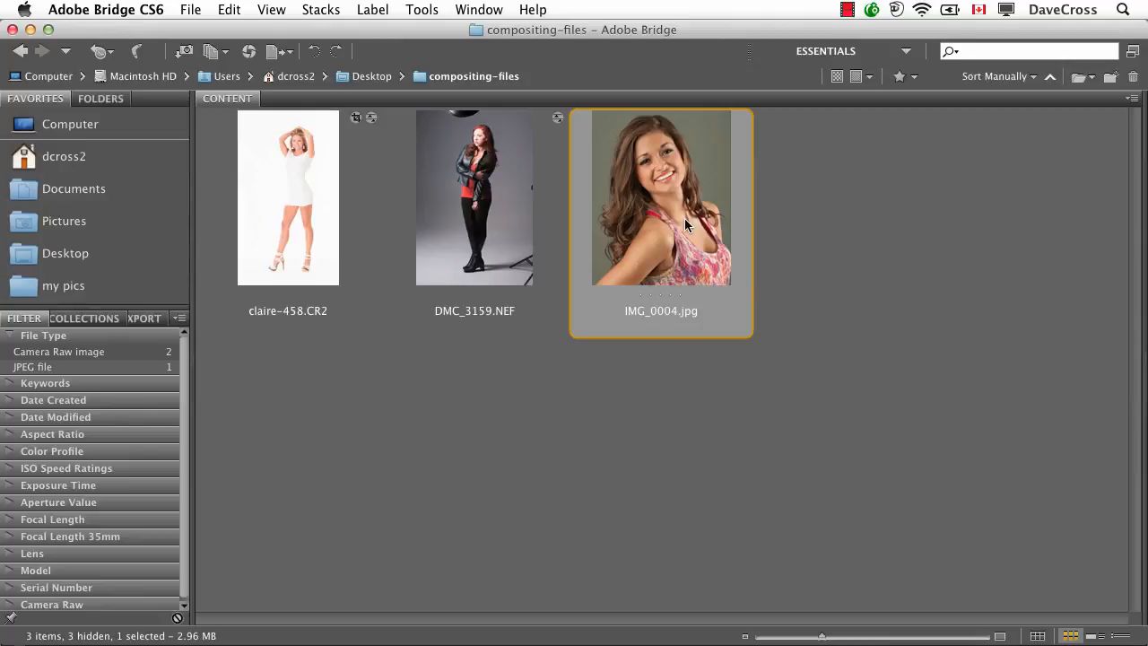
key(super+r)
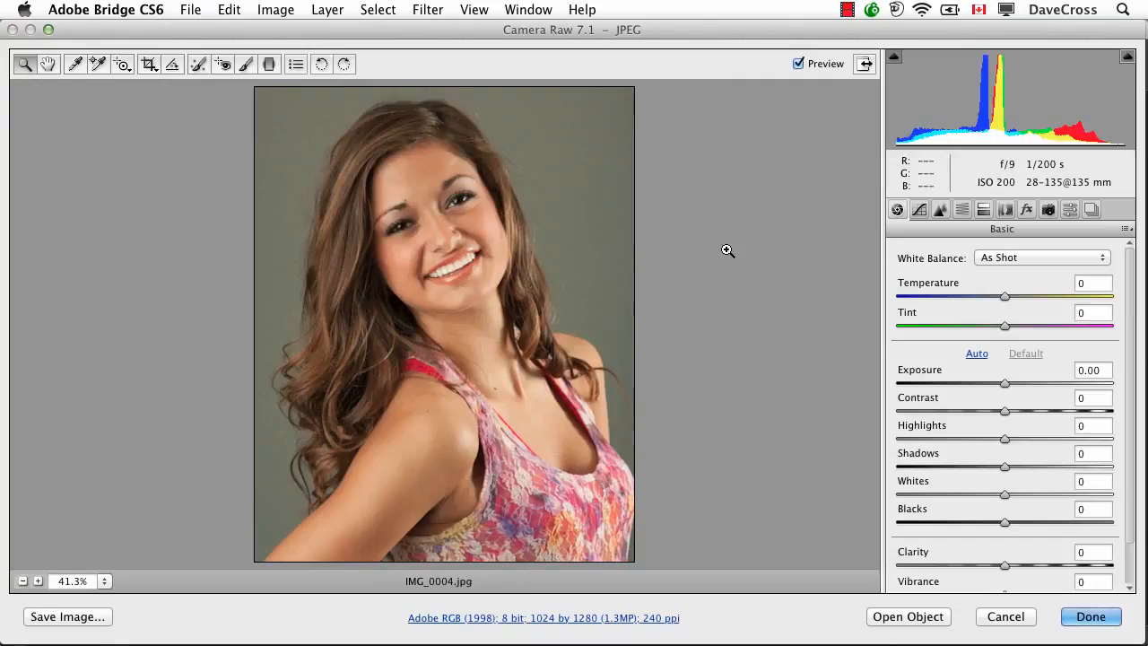
drag(1003, 384, 991, 387)
click(902, 621)
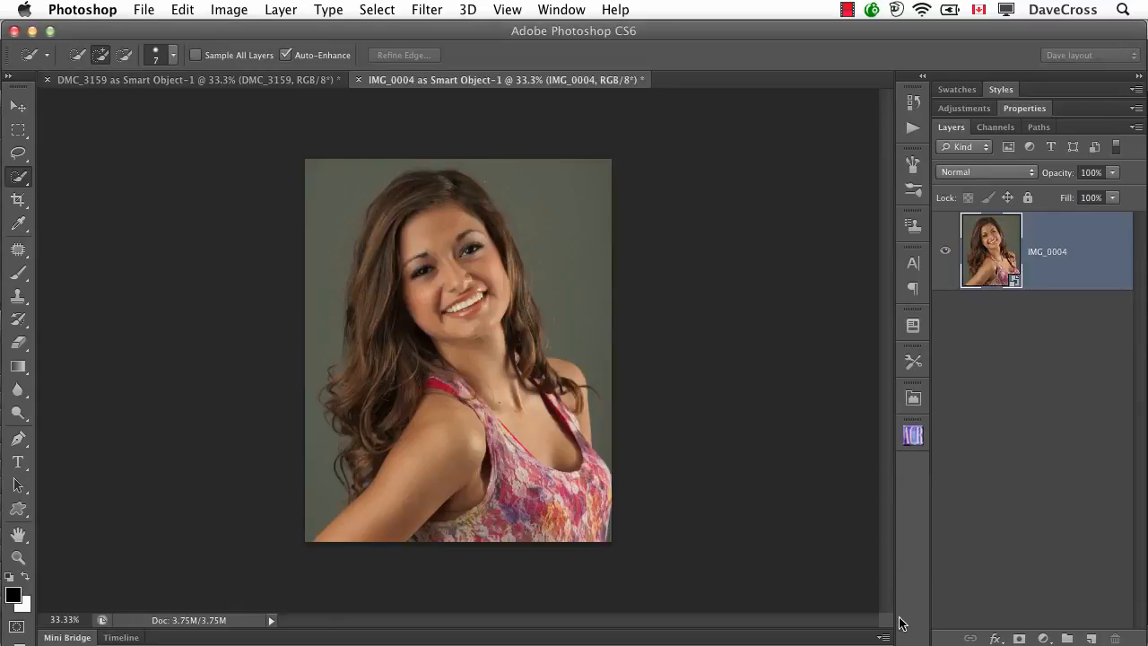
- Edit the IMG_0004 Smart Object's raw settings and apply a temperature of -13
key(super+0)
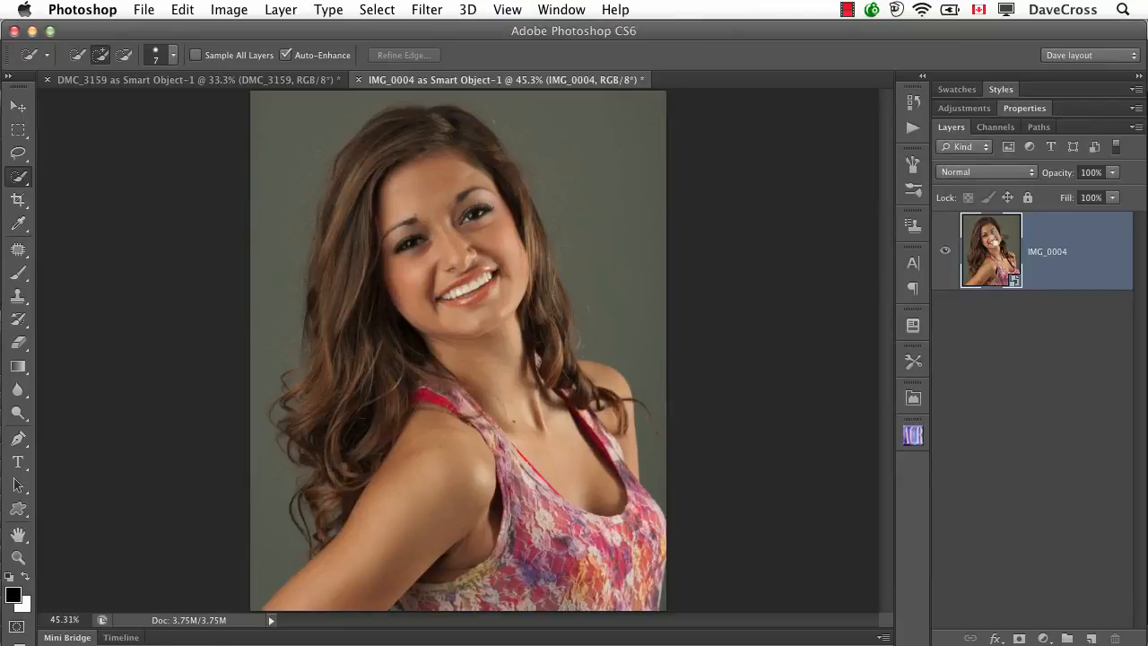
double_click(991, 251)
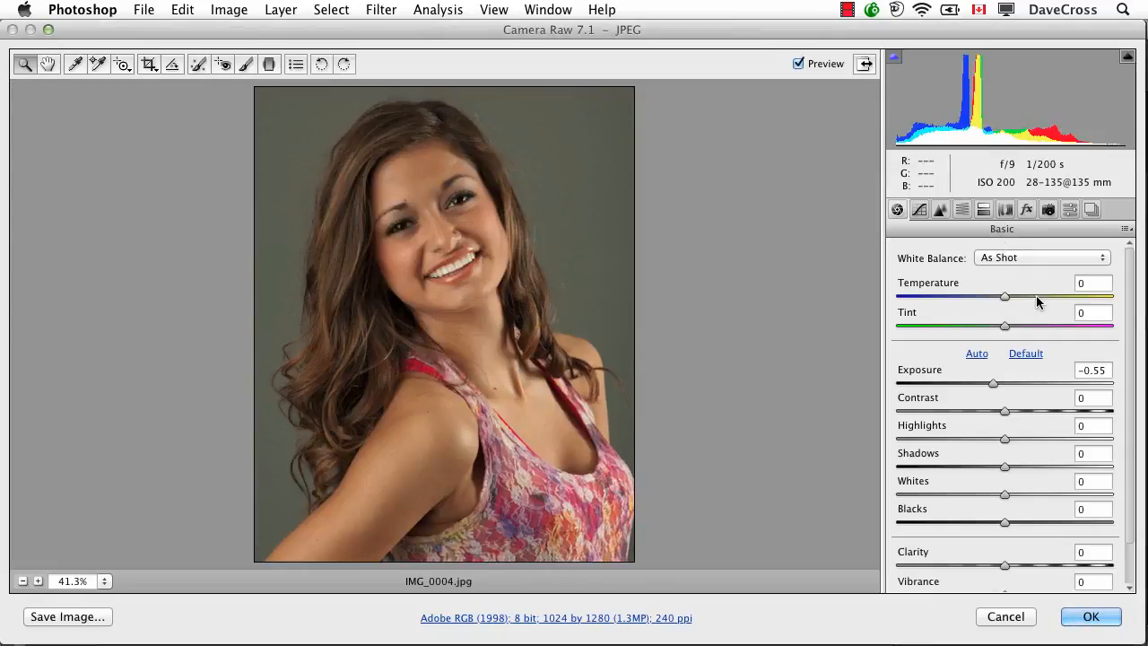
drag(1005, 298, 990, 300)
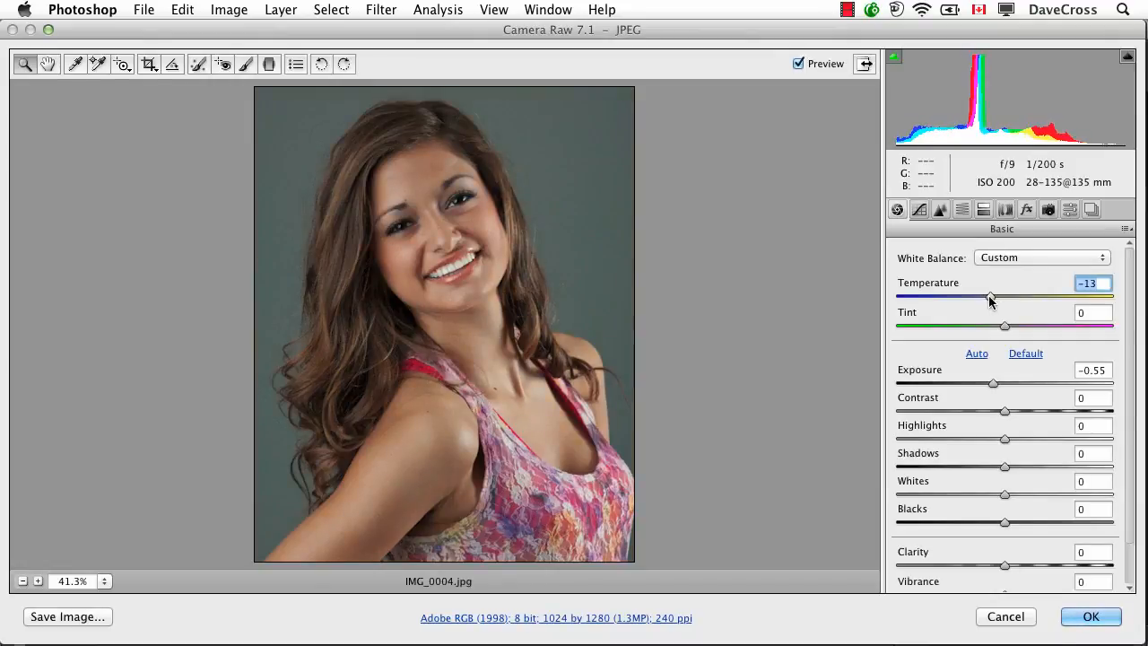
click(1090, 617)
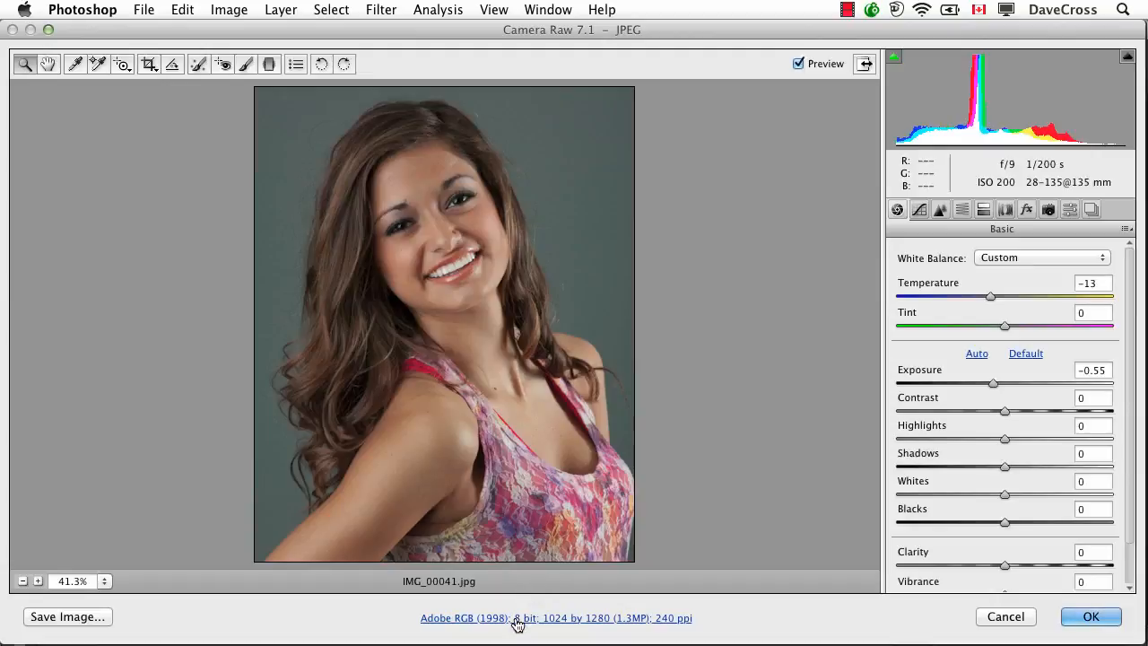
- Examine the Camera Raw Workflow Options, including the image size choices and the Open in Photoshop as Smart Objects setting
click(515, 618)
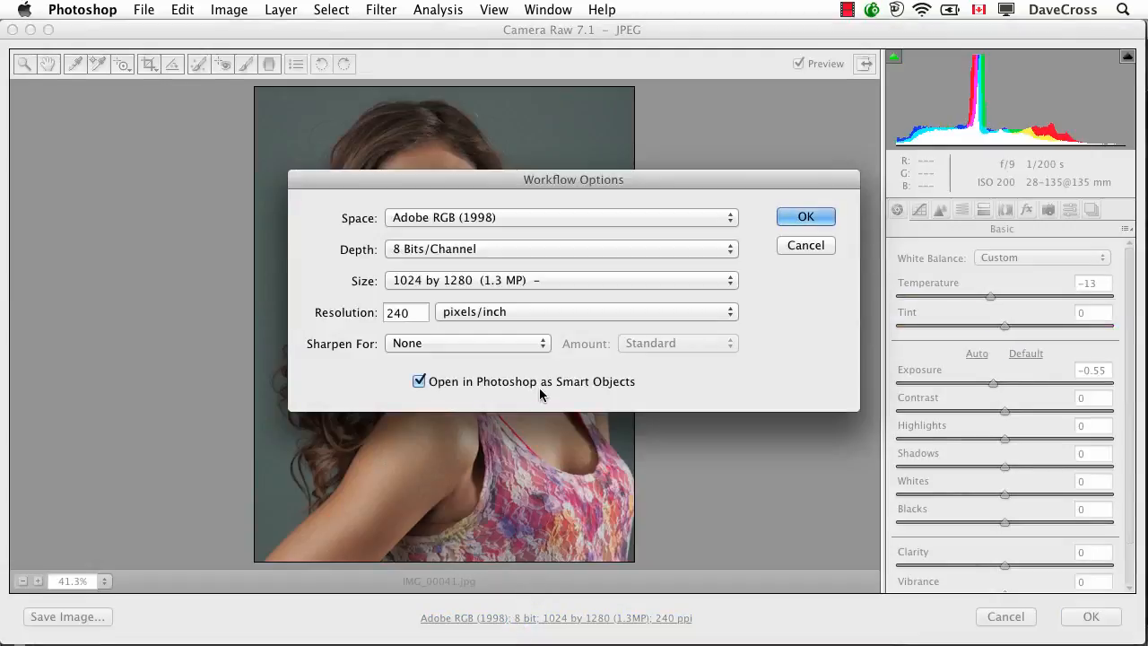
click(596, 281)
click(767, 287)
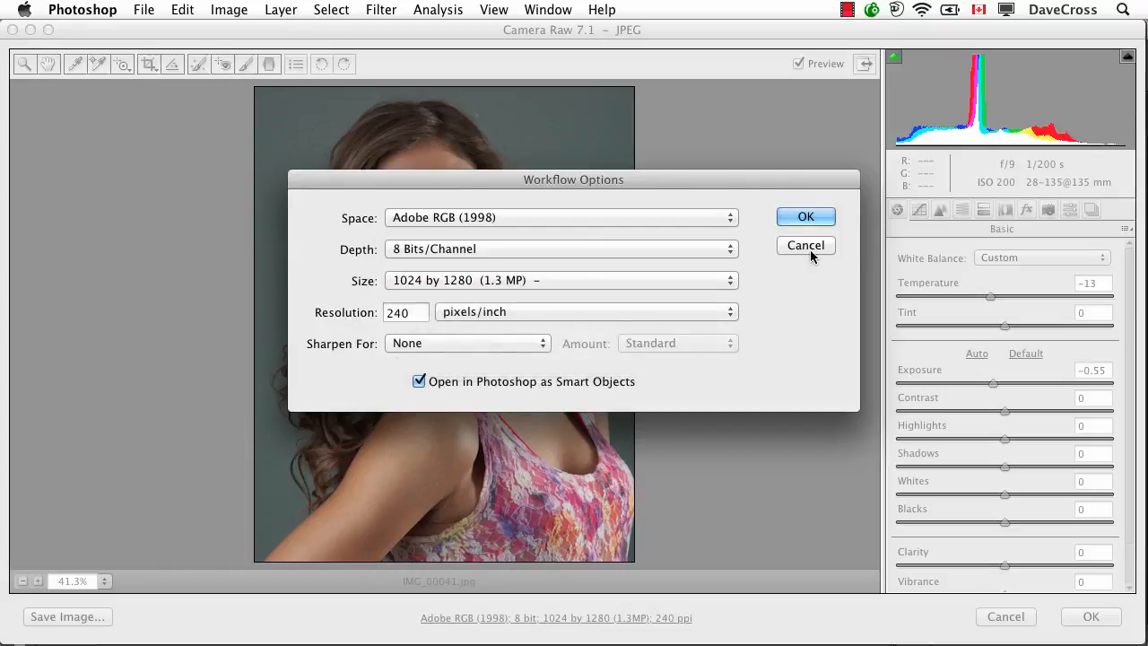
click(565, 384)
click(806, 218)
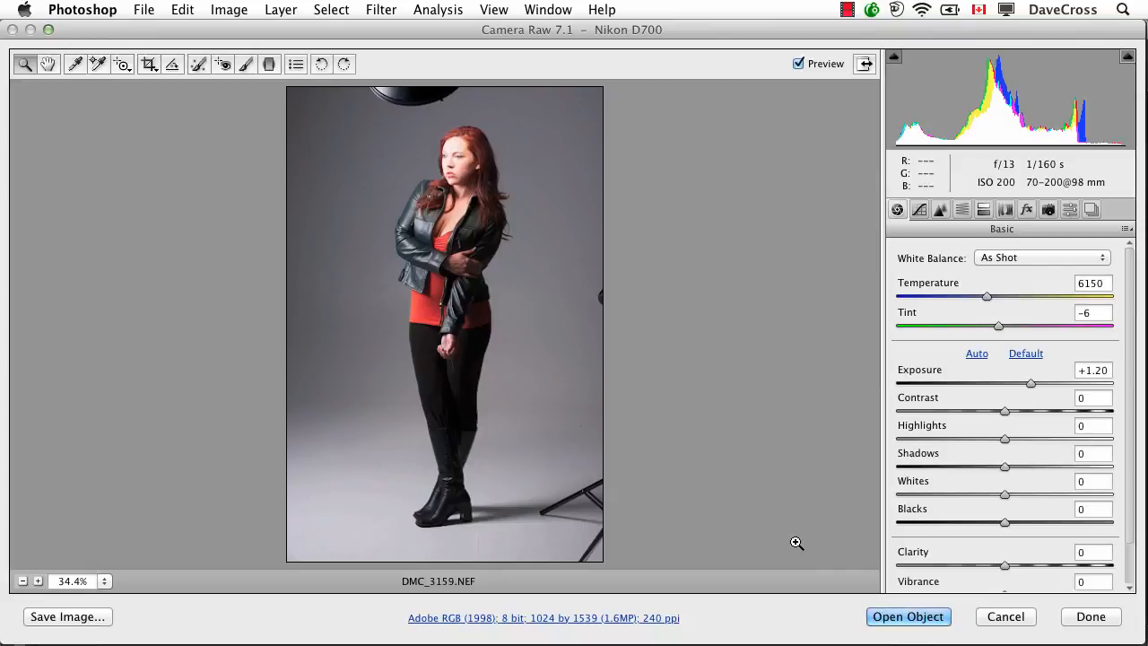
- Open DMC_3159.NEF from Camera Raw as another Smart Object document and activate the Brush tool
key(i)
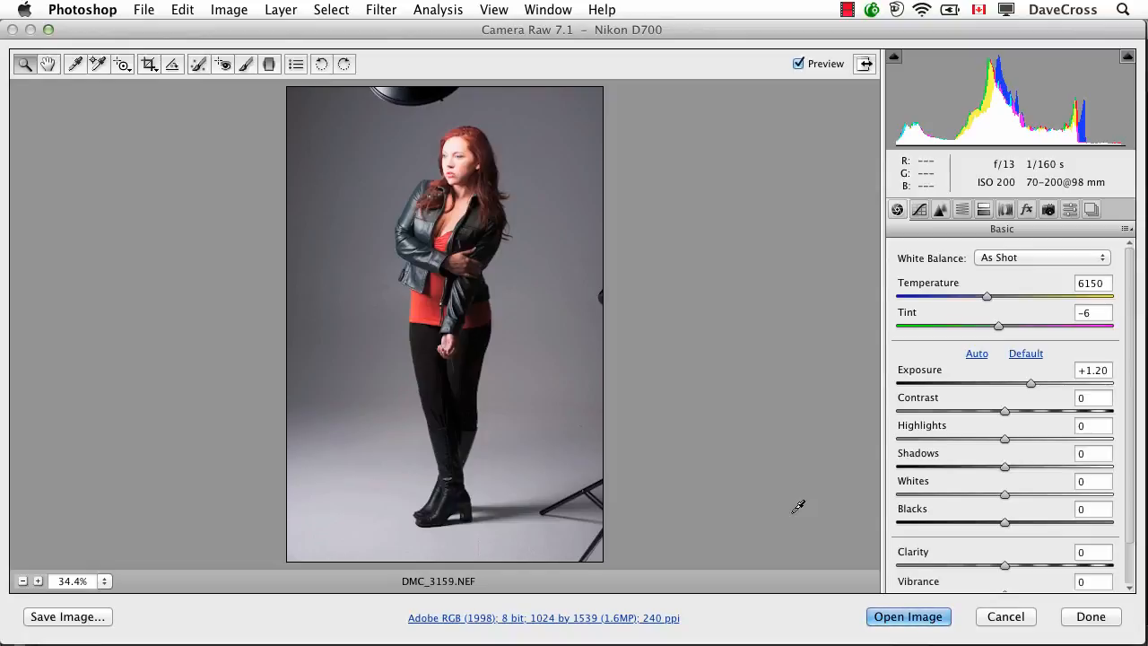
key(shift)
click(877, 610)
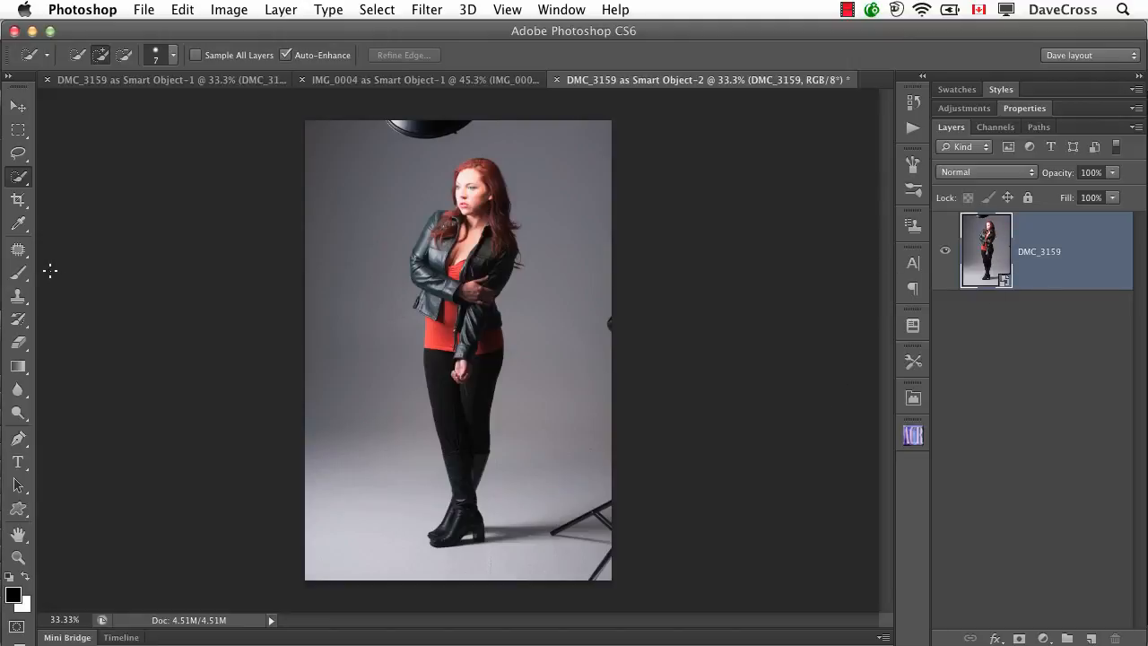
click(19, 273)
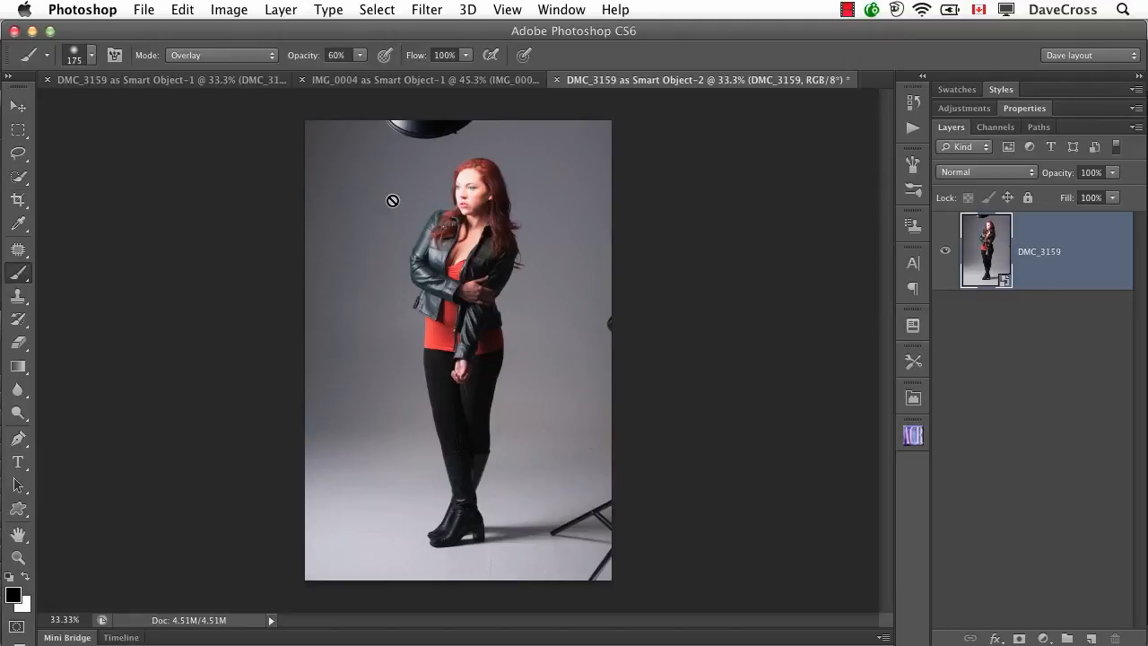